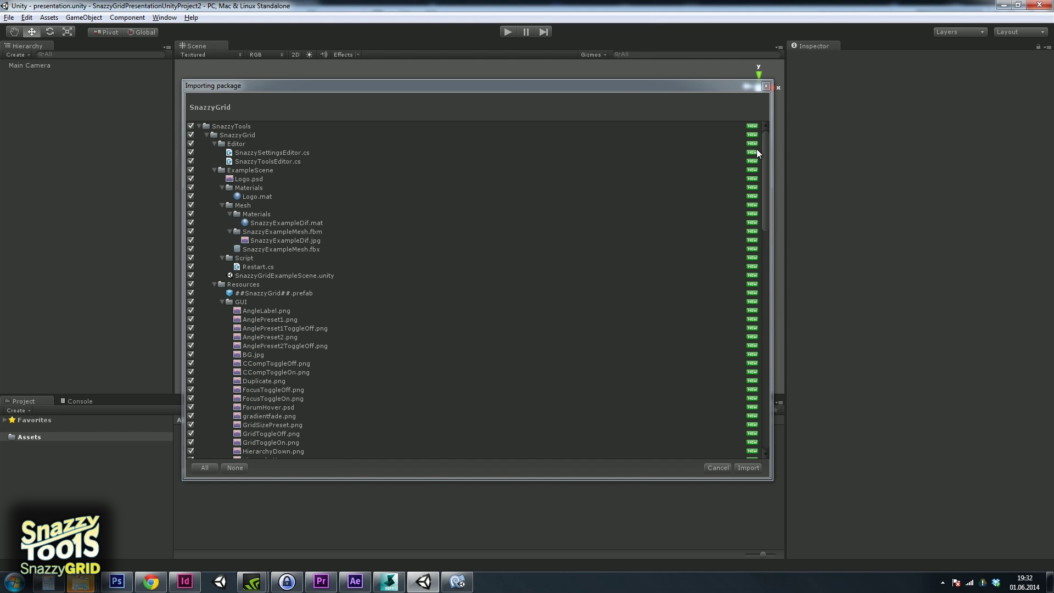
- Import all items of the SnazzyGrid package into the project and open the SnazzyGrid tool window
left_click_drag(767, 156, 756, 475)
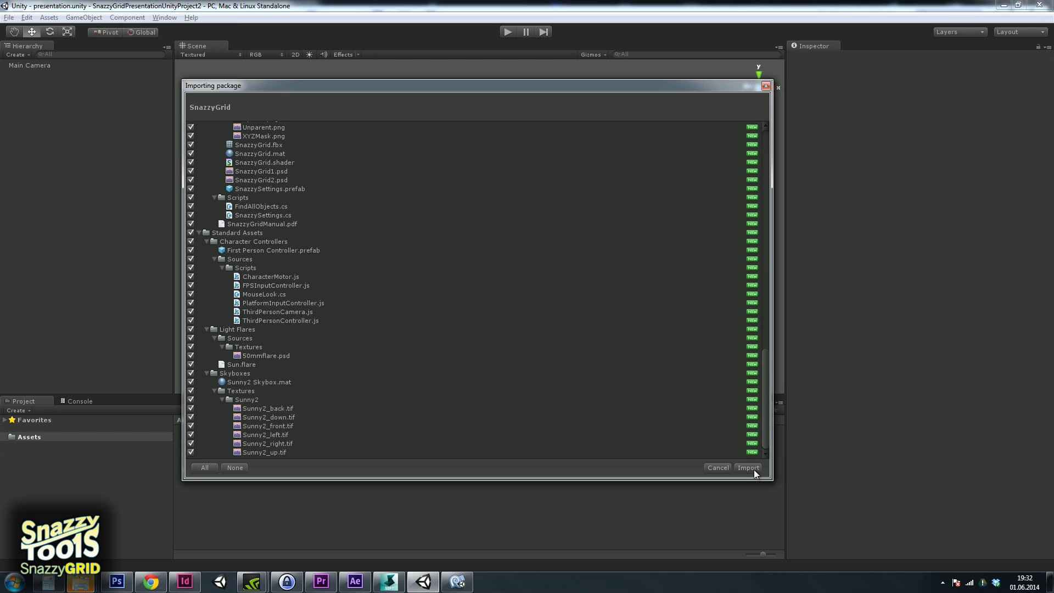
left_click(753, 470)
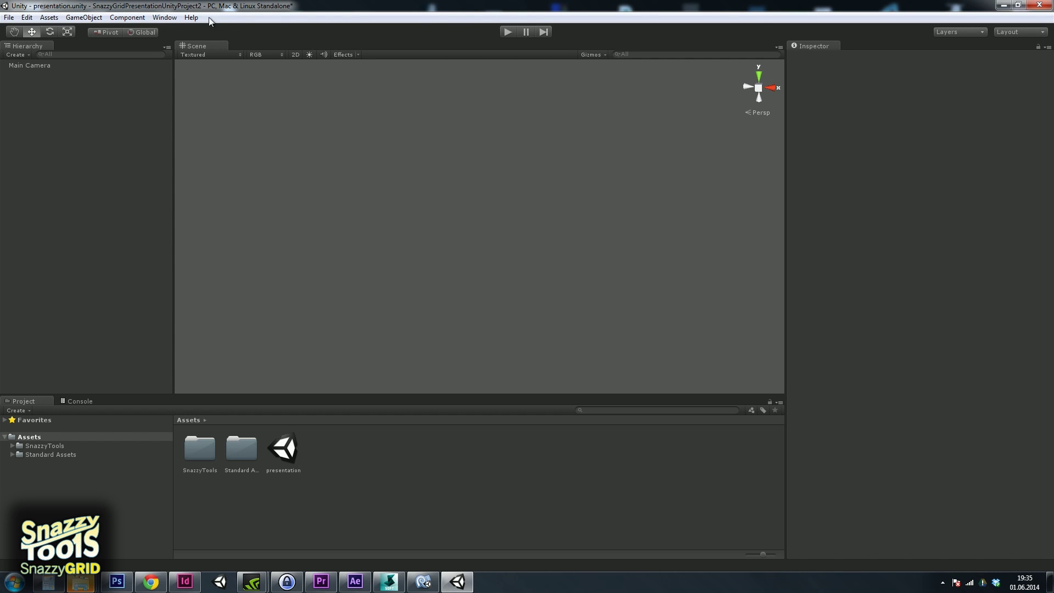
left_click(164, 17)
mouse_move(198, 76)
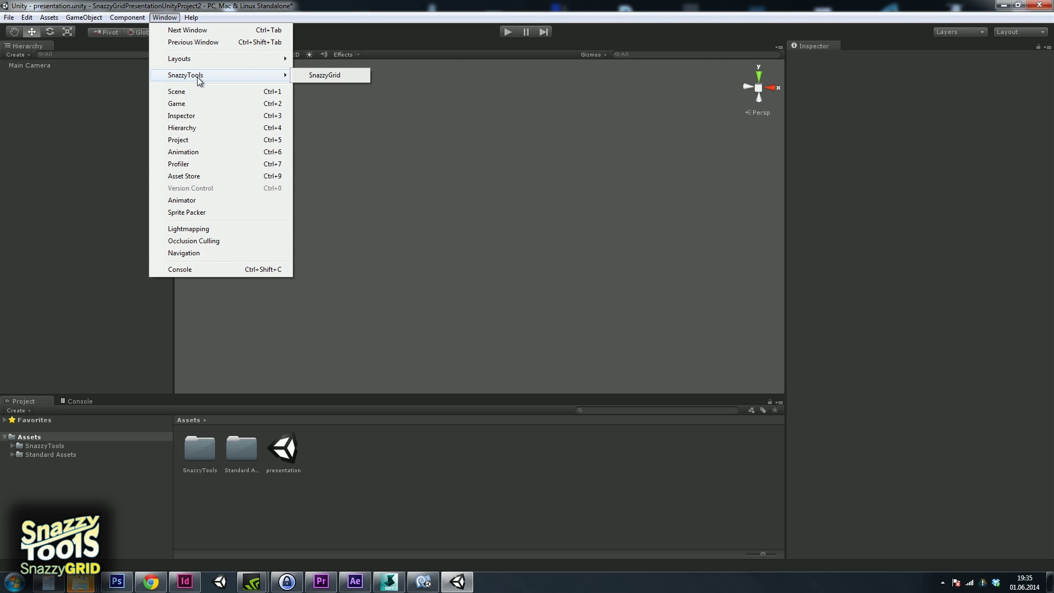
left_click(337, 75)
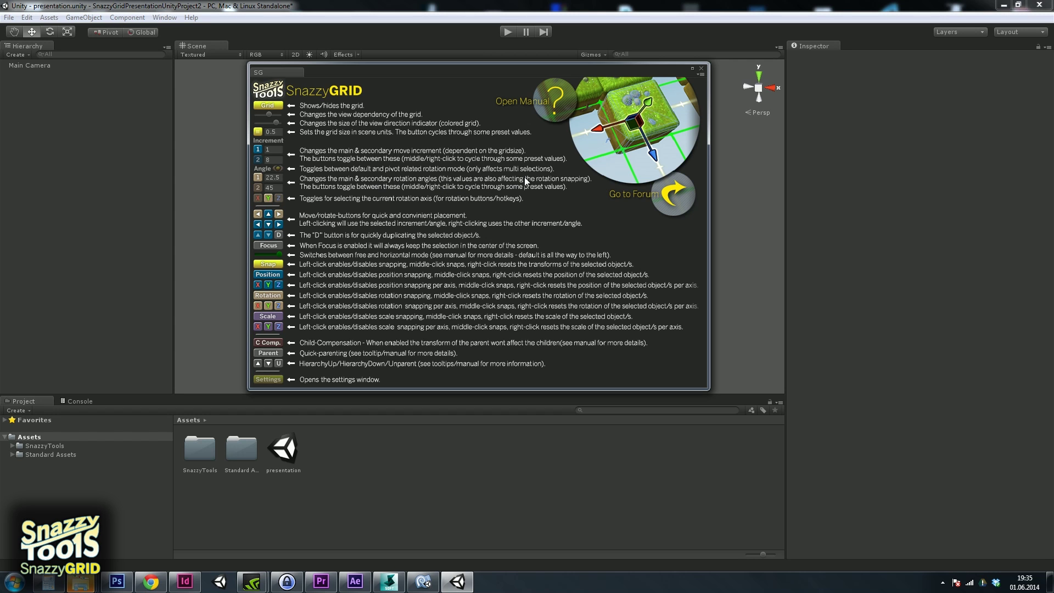
- Open the SnazzyGrid manual, skim through its pages and close it again
left_click(552, 101)
scroll(802, 176, "down", 3)
scroll(802, 180, "down", 2)
left_click(1038, 5)
- Dock the SnazzyGrid window between the Scene view and the Inspector, and narrow it to just its column of controls
left_click_drag(293, 74, 725, 163)
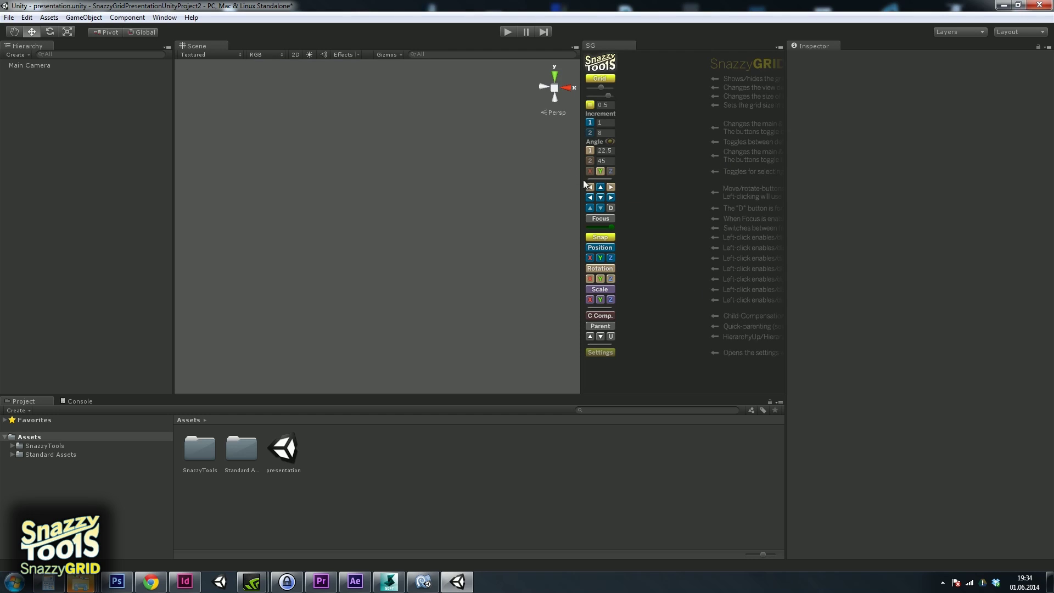
left_click_drag(581, 179, 763, 176)
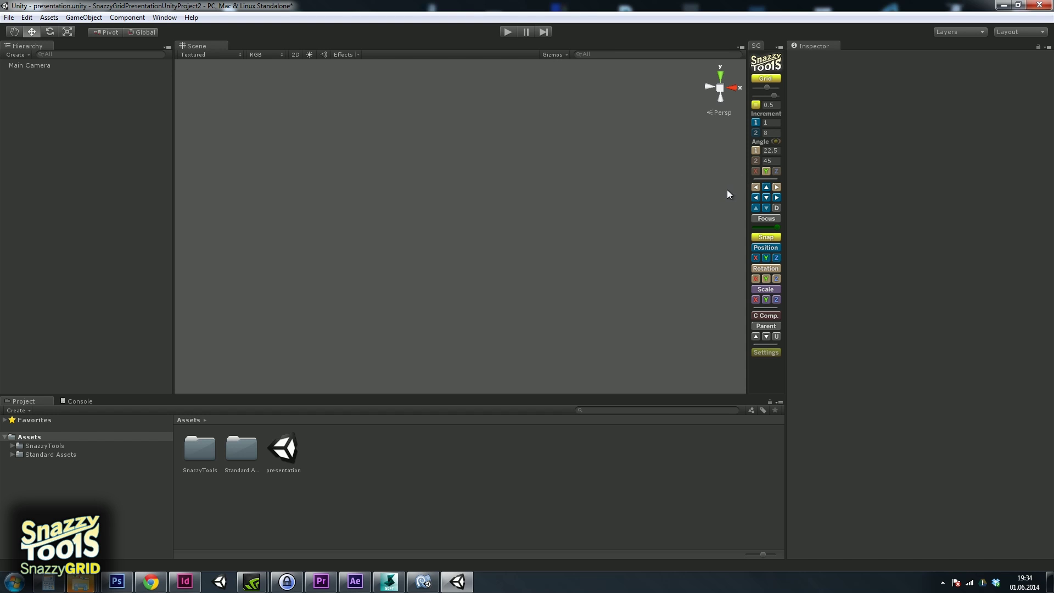
left_click_drag(748, 358, 709, 354)
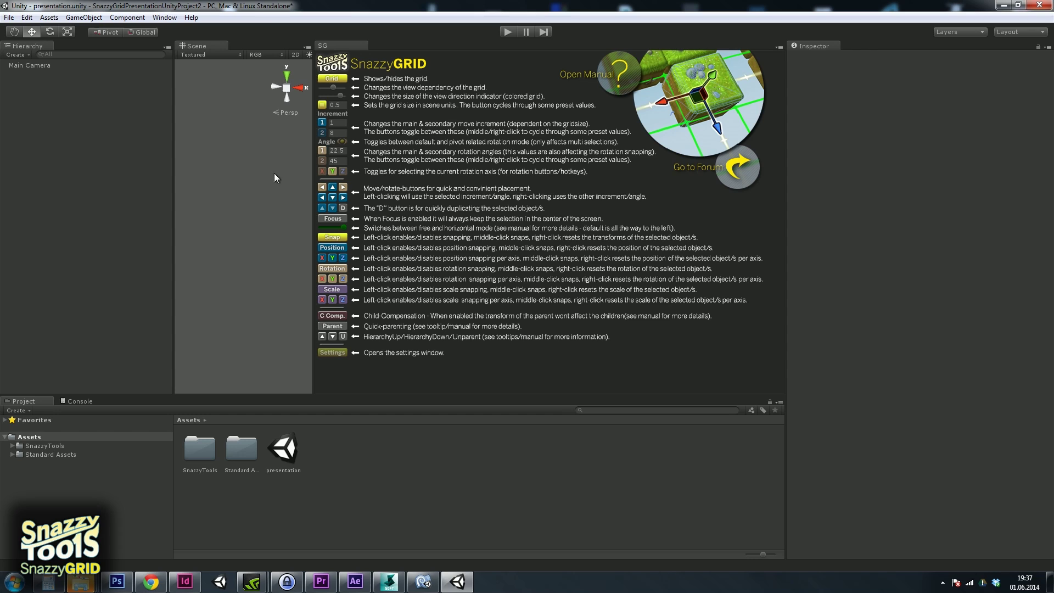
left_click_drag(313, 181, 757, 198)
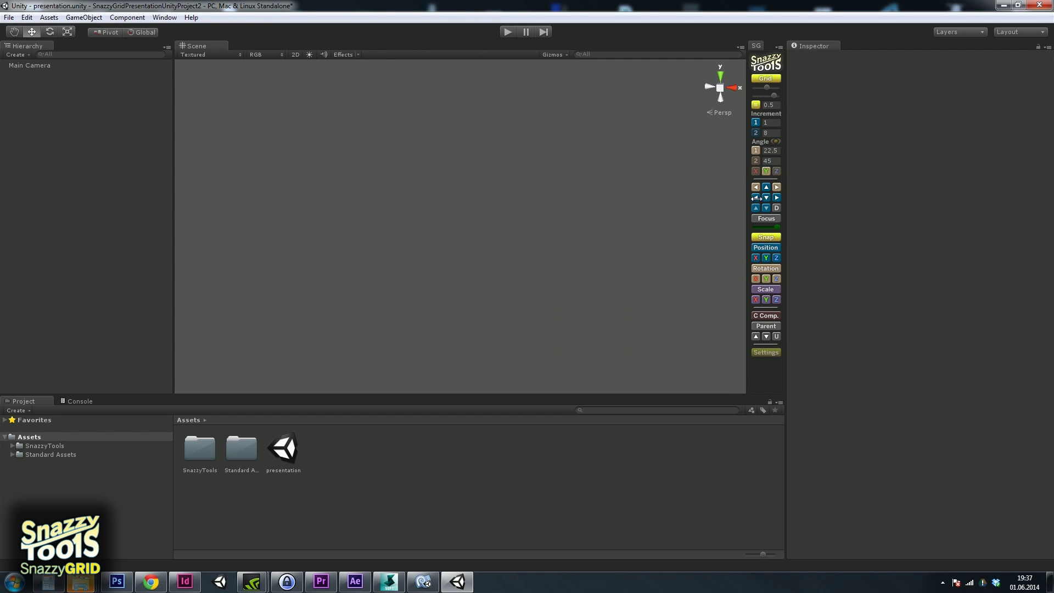
- Open SnazzyGridExampleScene from the SnazzyGrid ExampleScene folder, discarding the changes in the presentation scene
left_click(12, 446)
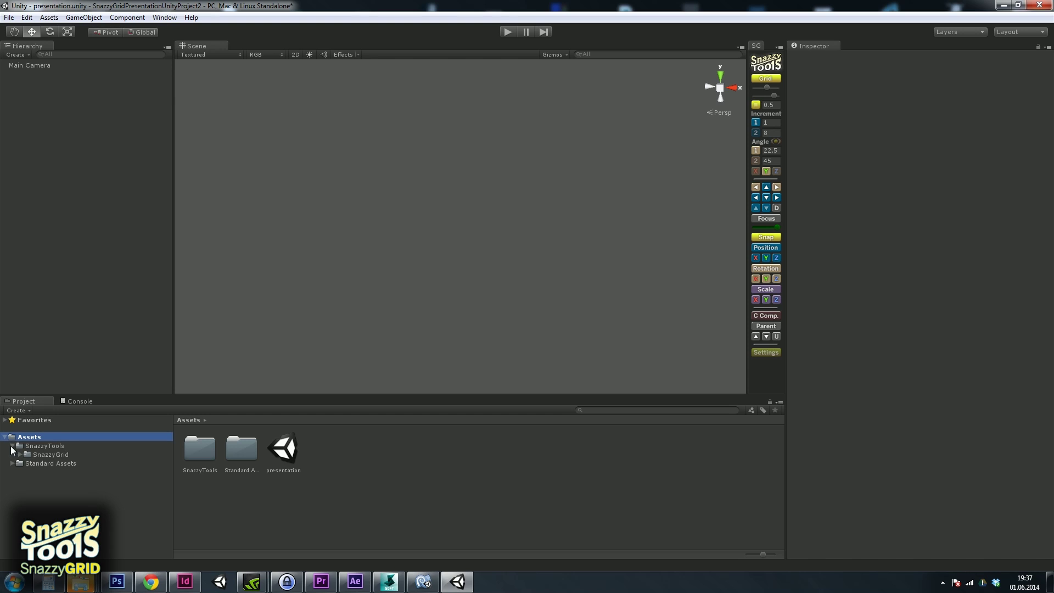
left_click(20, 455)
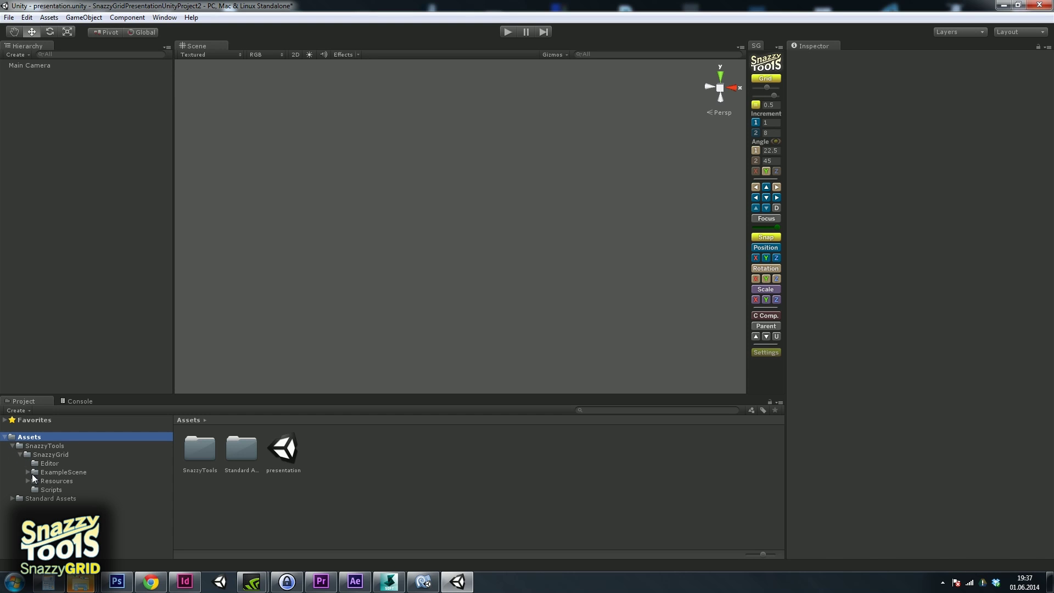
left_click(32, 473)
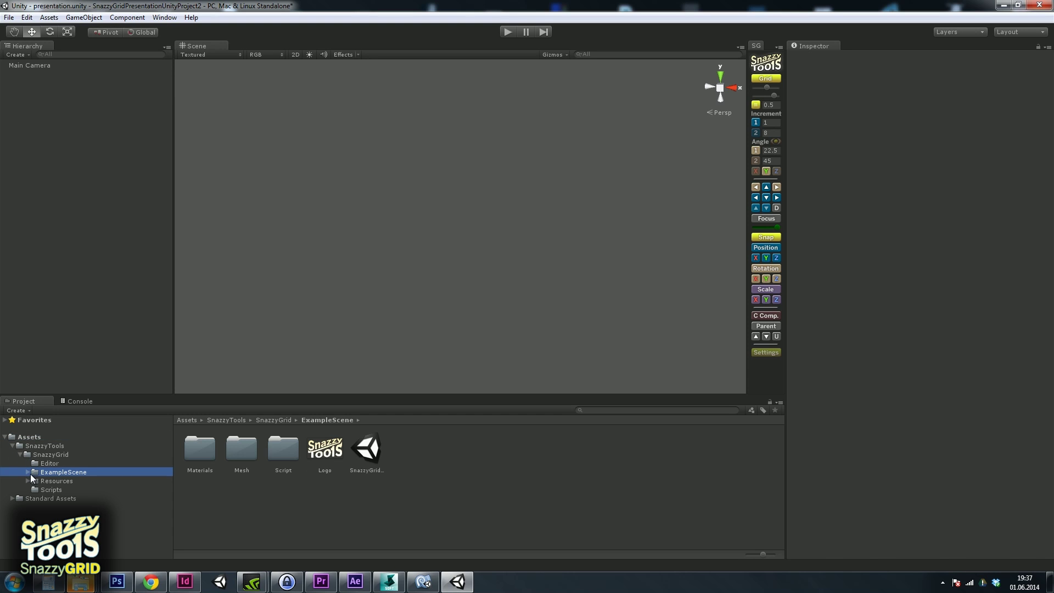
double_click(356, 456)
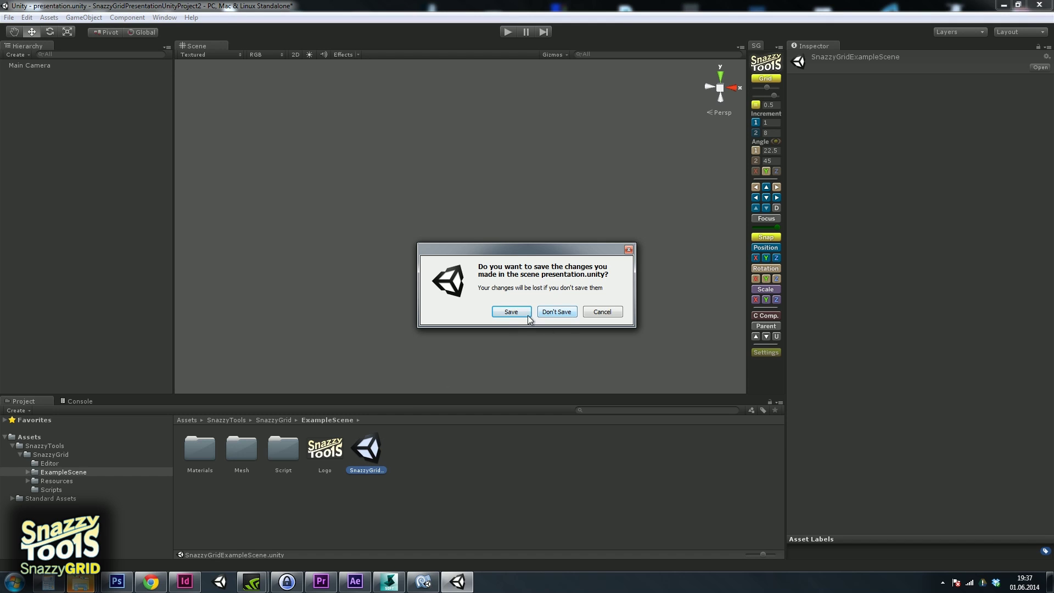
left_click(555, 313)
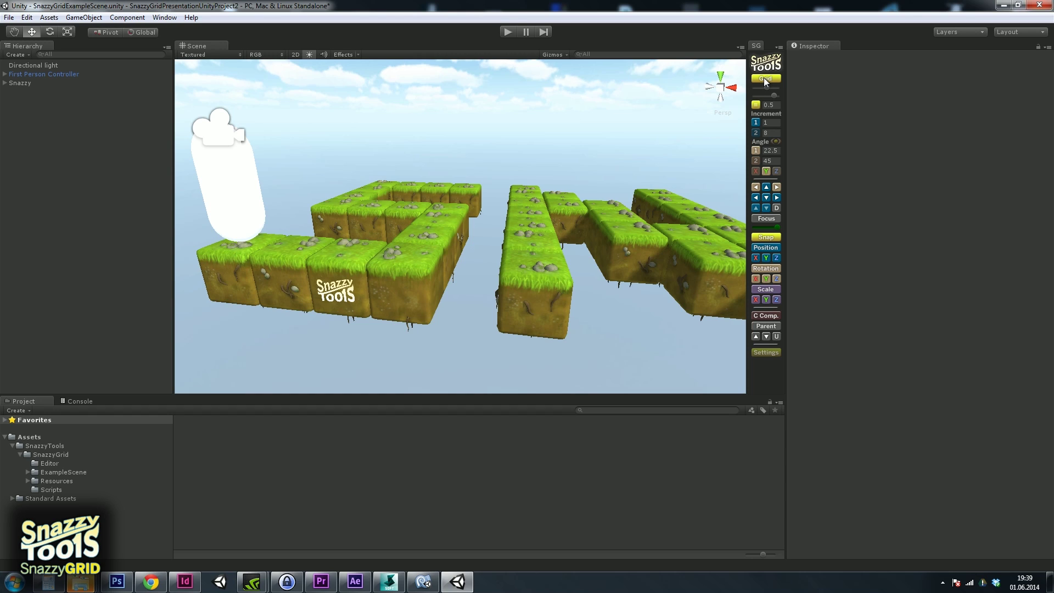
- Select the front grass block beside the Snazzy Tools logo block and toggle the grid's visibility off and on
left_click(406, 289)
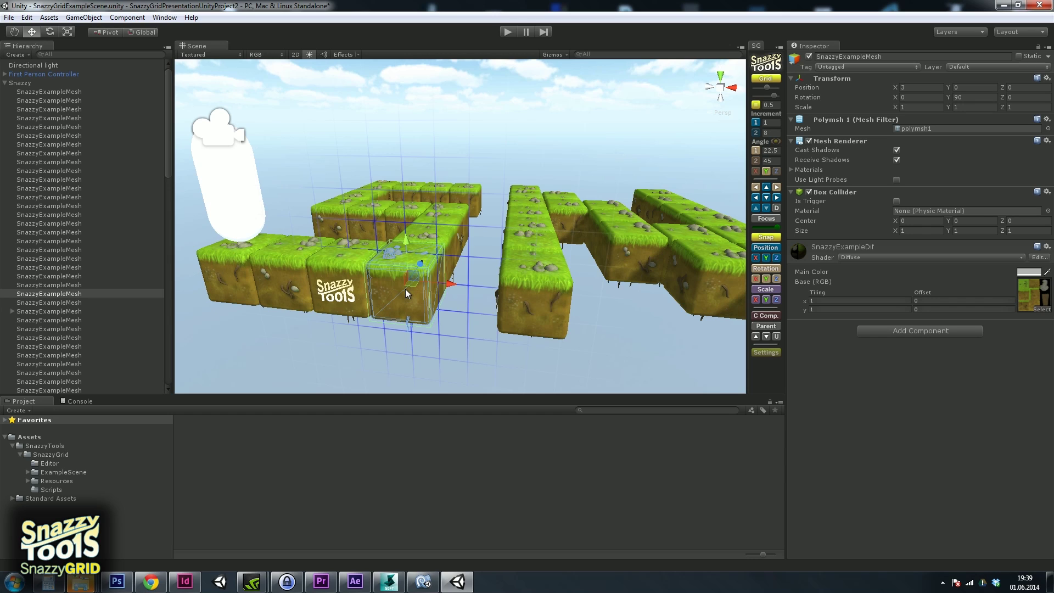
left_click(768, 78)
left_click(767, 78)
left_click(768, 78)
left_click(767, 78)
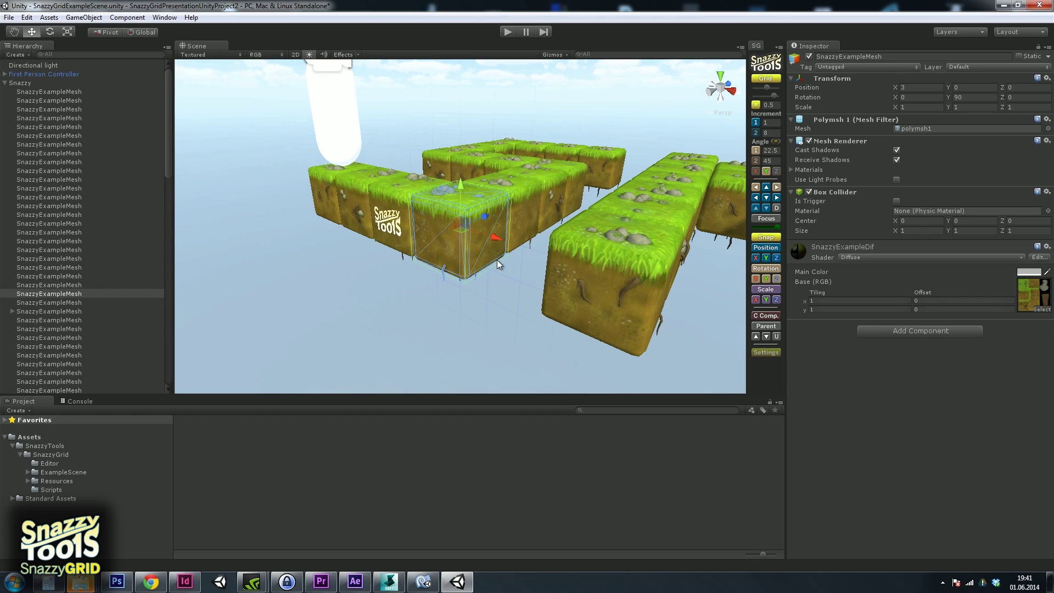
- Try the grid's view dependency at its minimum and maximum from several viewing angles, and return it to the middle
key("alt")
left_click_drag(410, 270, 520, 239, "alt")
scroll(525, 239, "up", 3)
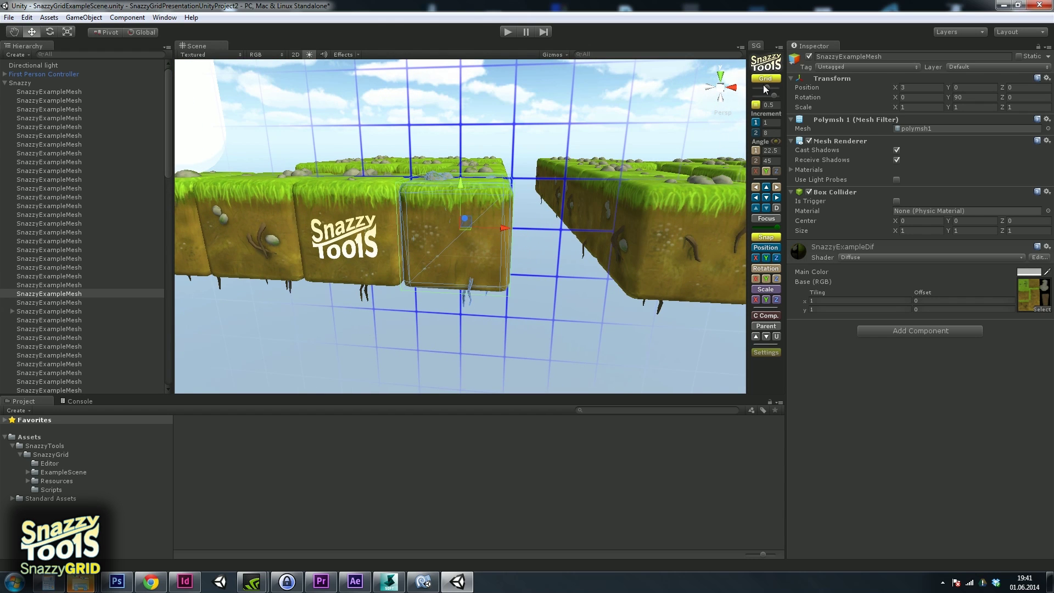
left_click_drag(768, 88, 747, 89)
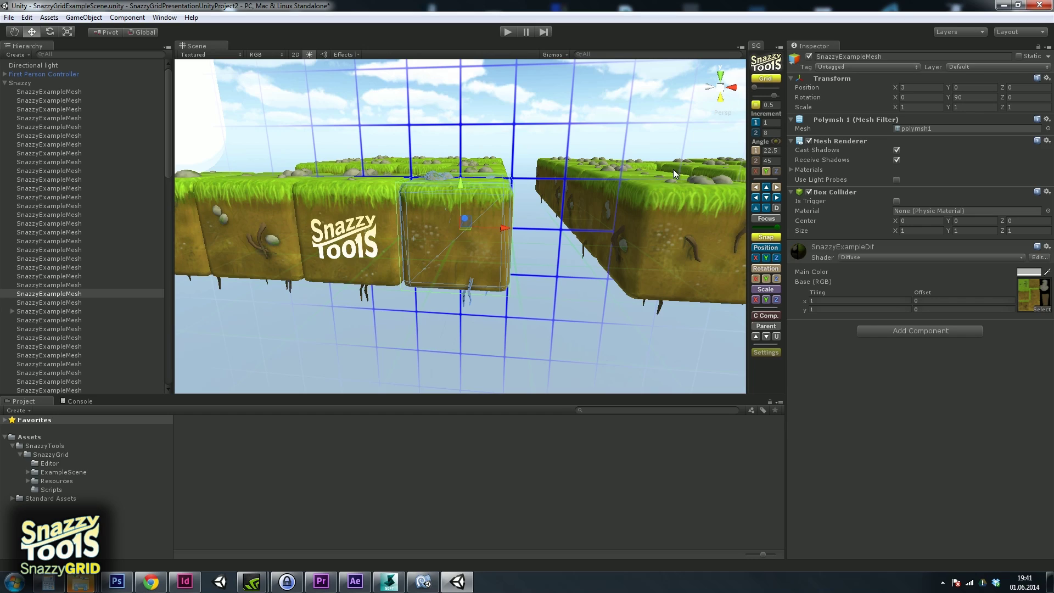
left_click_drag(625, 159, 686, 165, "alt")
left_click_drag(755, 87, 791, 88)
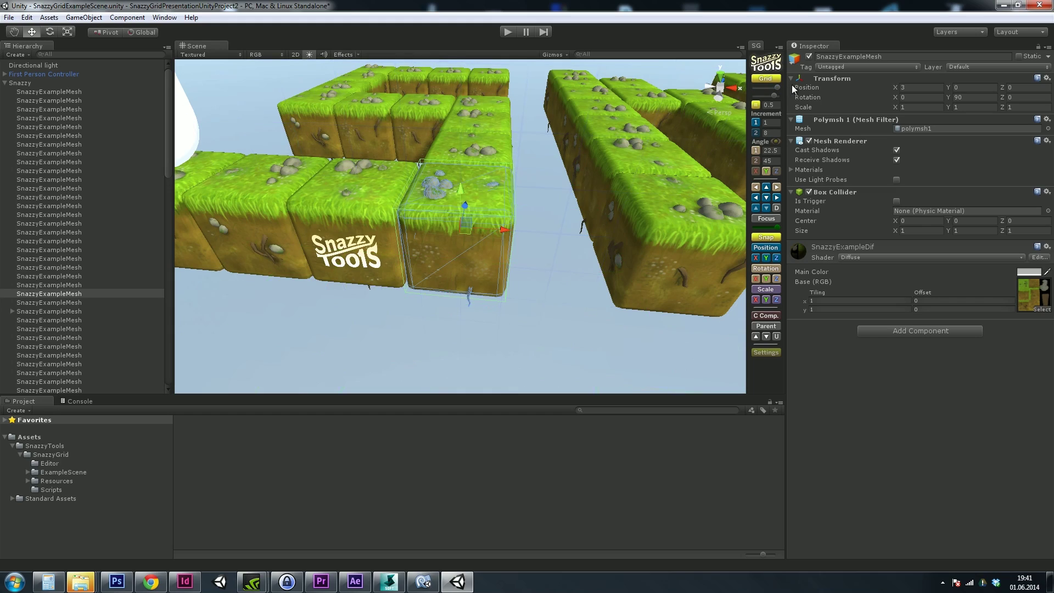
left_click_drag(554, 220, 690, 122, "alt")
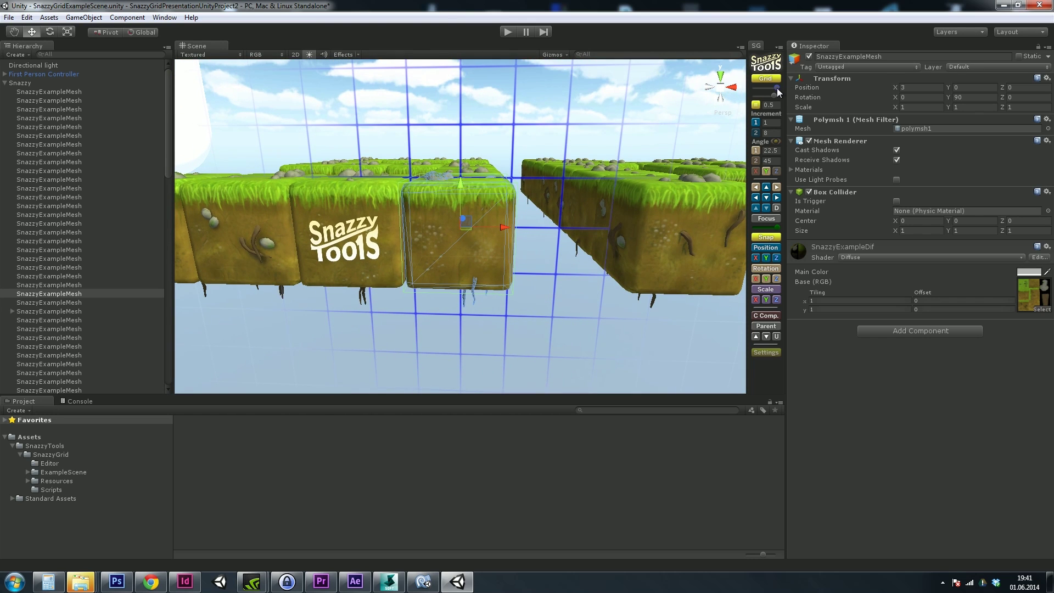
left_click_drag(768, 87, 767, 87)
left_click_drag(627, 202, 657, 161, "alt")
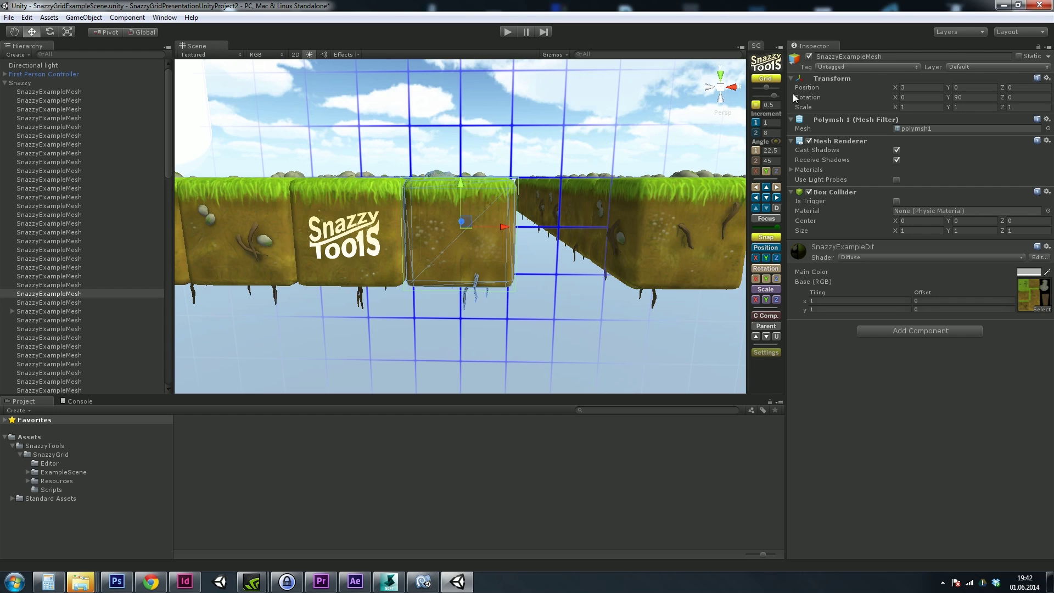
- Reduce the view direction indicator's size and set the grid size in the Snazzy Tools settings to 32
left_click_drag(775, 96, 769, 97)
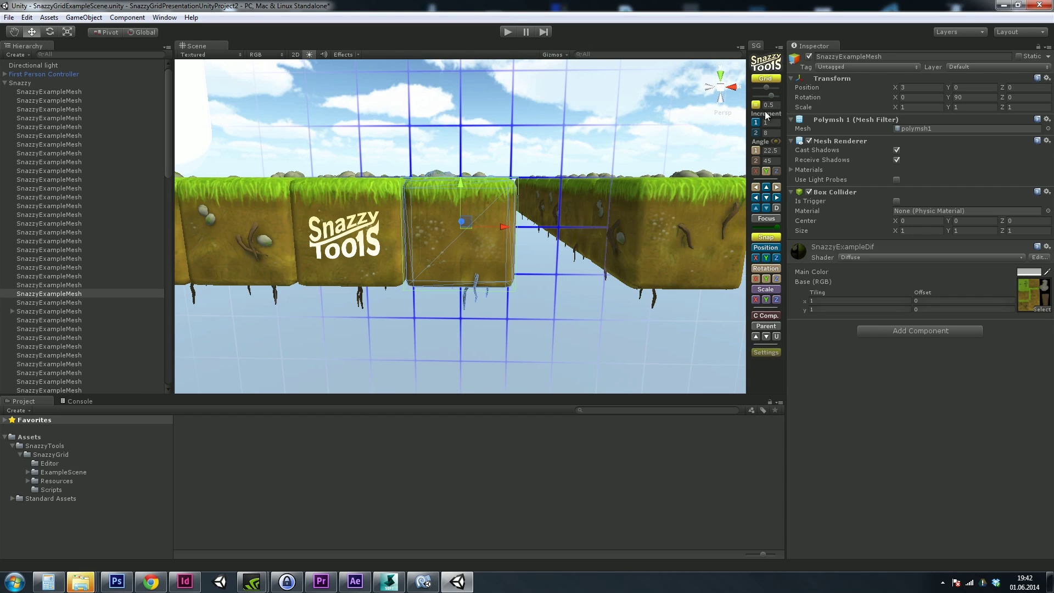
left_click(767, 354)
scroll(237, 228, "down", 10)
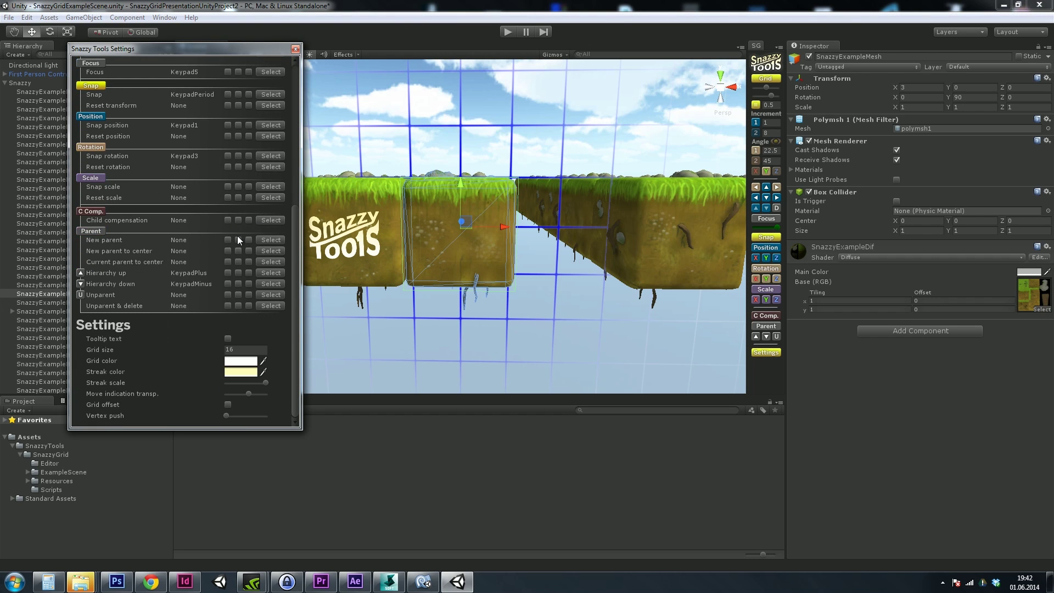
left_click(237, 349)
type("32")
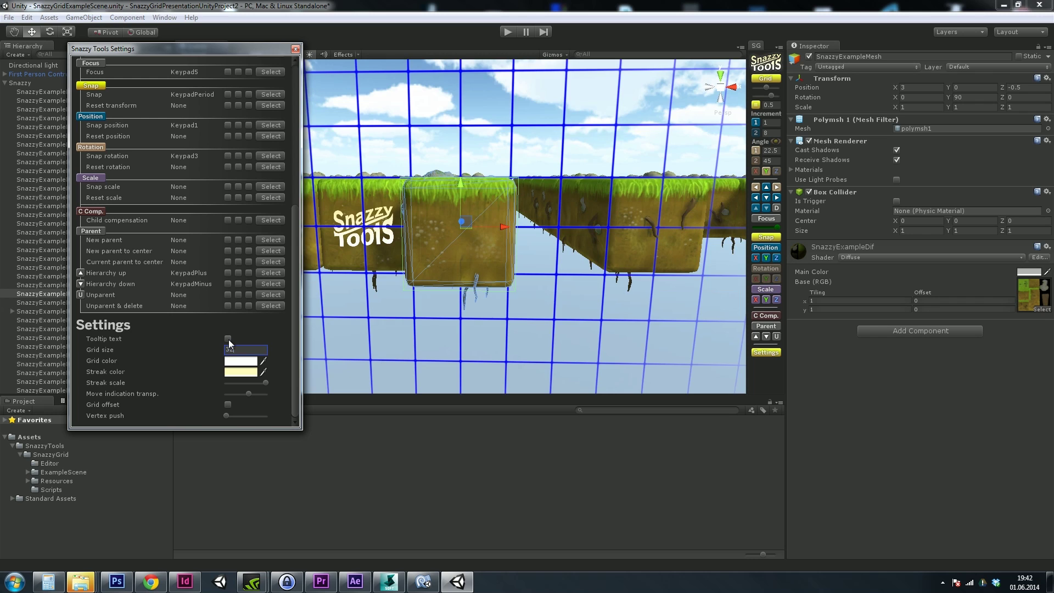
left_click(296, 49)
scroll(476, 210, "down", 3)
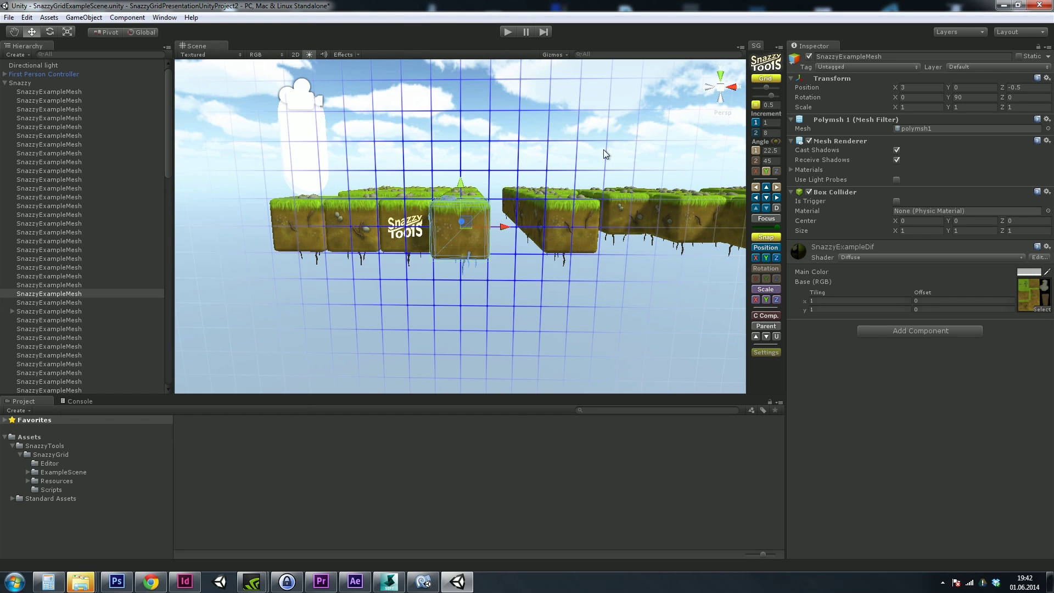
mouse_move(771, 97)
left_mouse_down()
mouse_move(756, 98)
mouse_move(771, 104)
left_mouse_up()
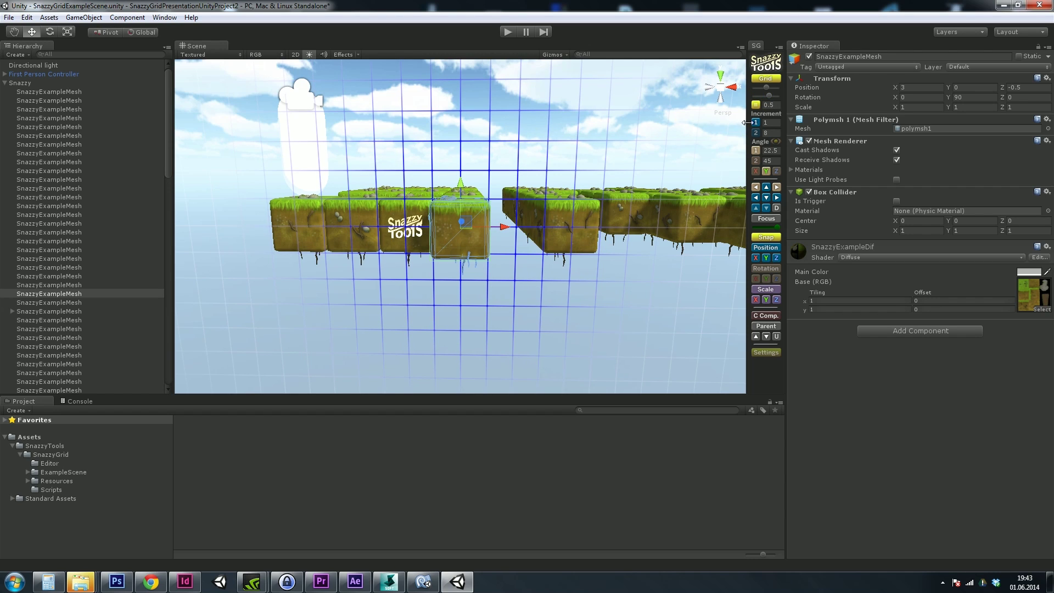
- Try grid sizes of 1 and 0.1 scene units for the displayed grid
left_click(776, 105)
type("1")
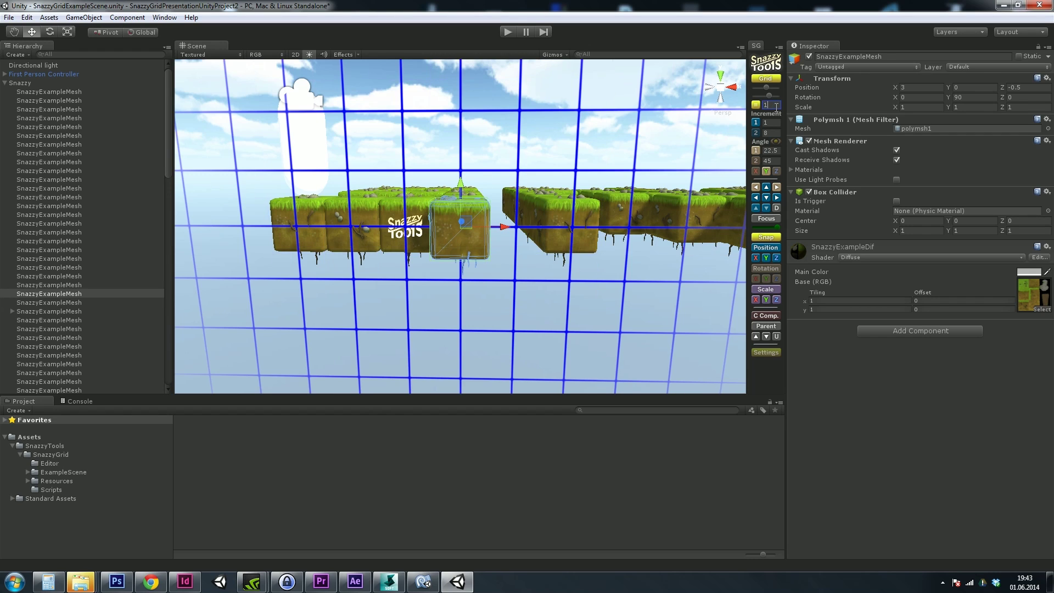
key("BackSpace")
type("0.1")
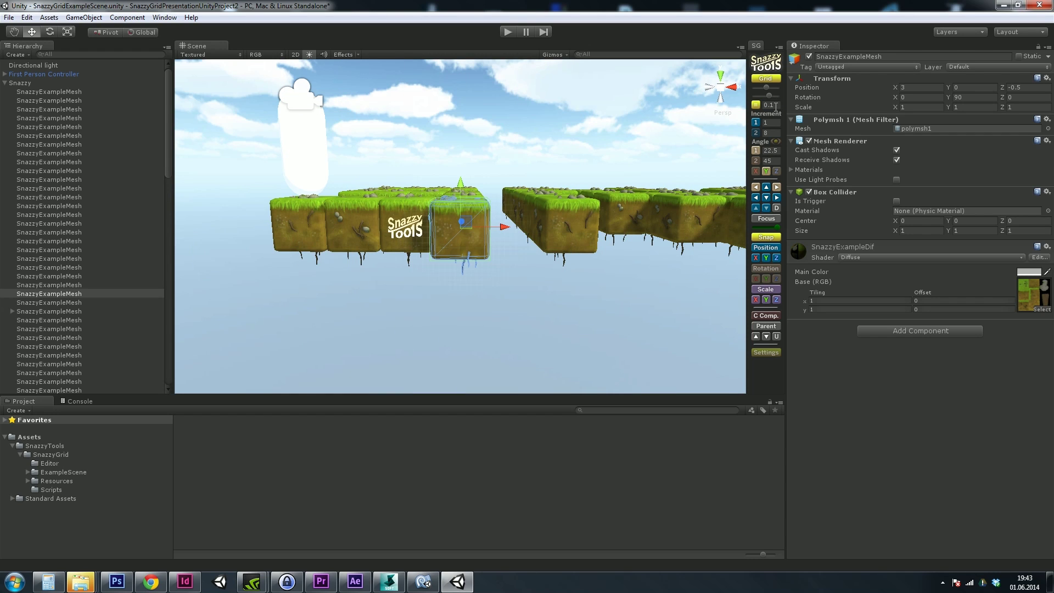
- Cycle through the preset grid sizes and settle on 0.5 scene units
left_click(756, 107)
left_click(756, 108)
left_click(757, 107)
left_click(756, 108)
left_click(756, 104)
left_click(756, 104)
left_click(756, 105)
left_click(757, 105)
left_click(756, 106)
left_click(757, 106)
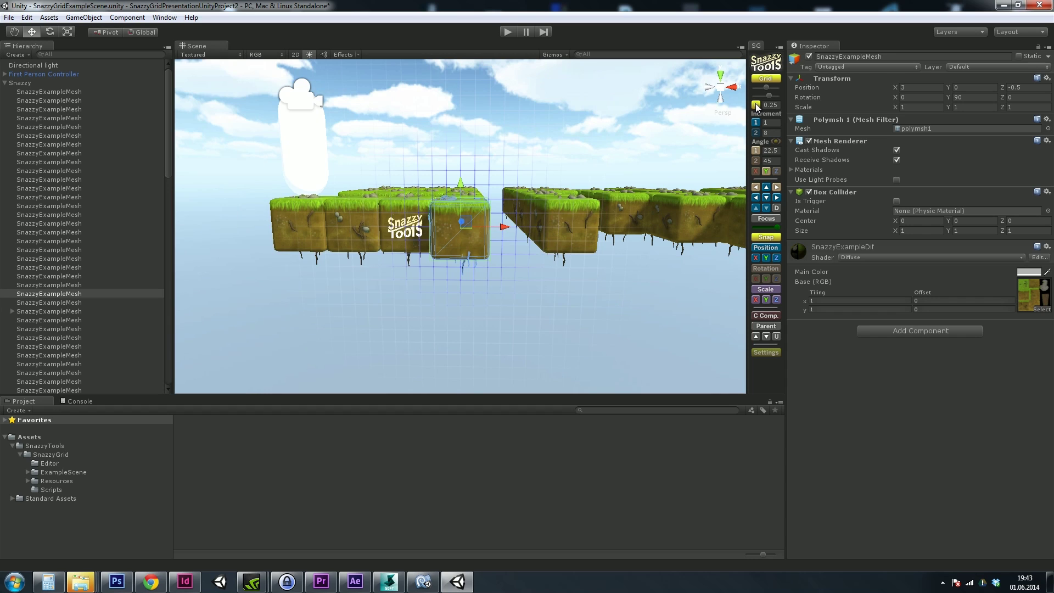
right_click(756, 104)
left_click(757, 105)
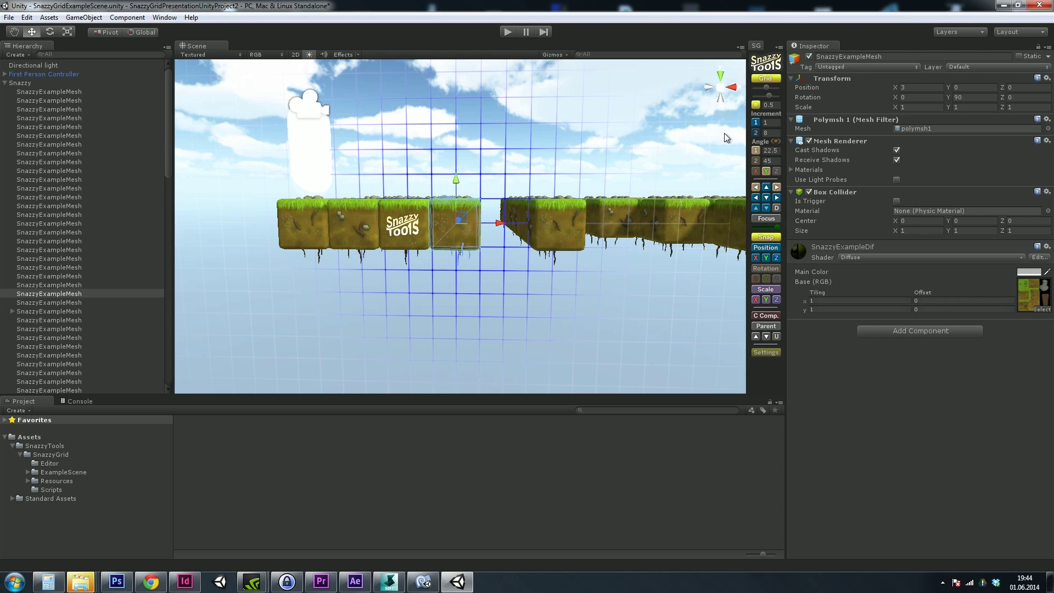
- Toggle back and forth between the main move increment of 1 and the secondary move increment of 8
key("Tab")
key("Tab")
key("Tab")
key("ctrl")
left_click(755, 133)
left_click(756, 123)
left_click(755, 133)
left_click(756, 122)
- Toggle between the main rotation angle of 22.5 and the secondary rotation angle of 45
left_click(755, 154)
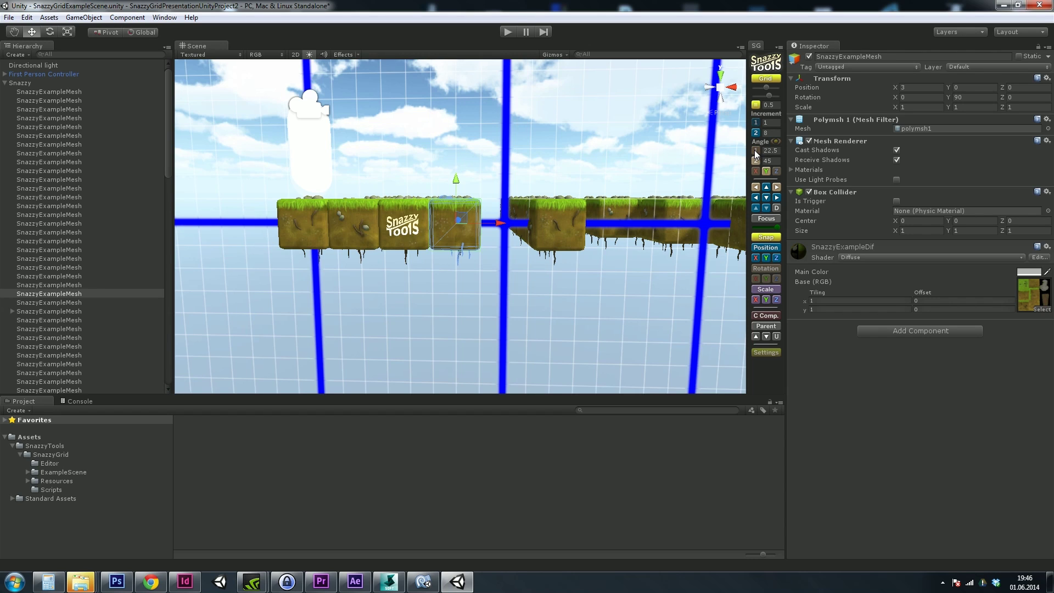
left_click(755, 153)
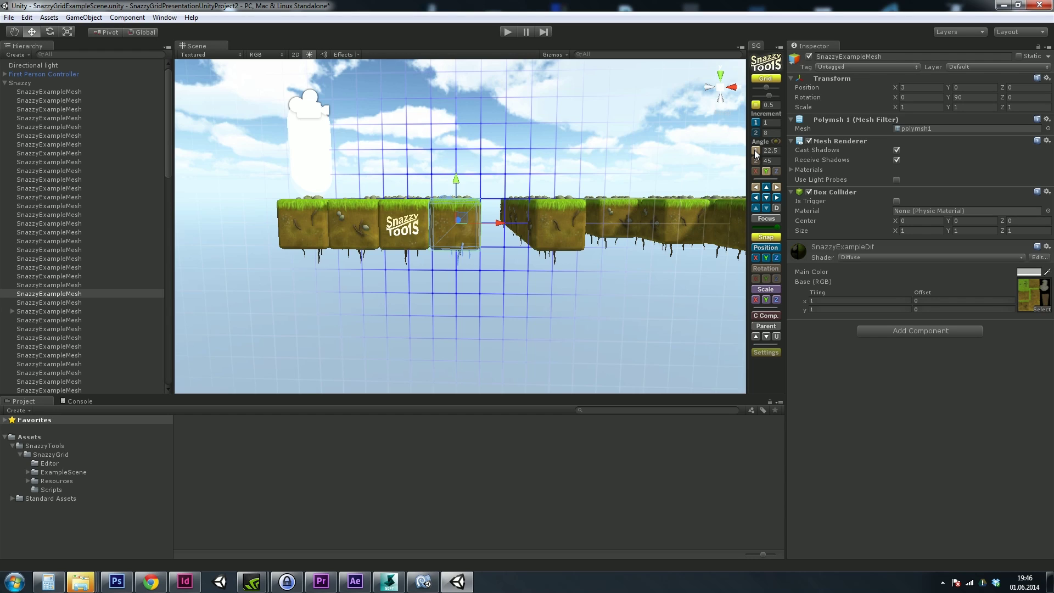
left_click(755, 163)
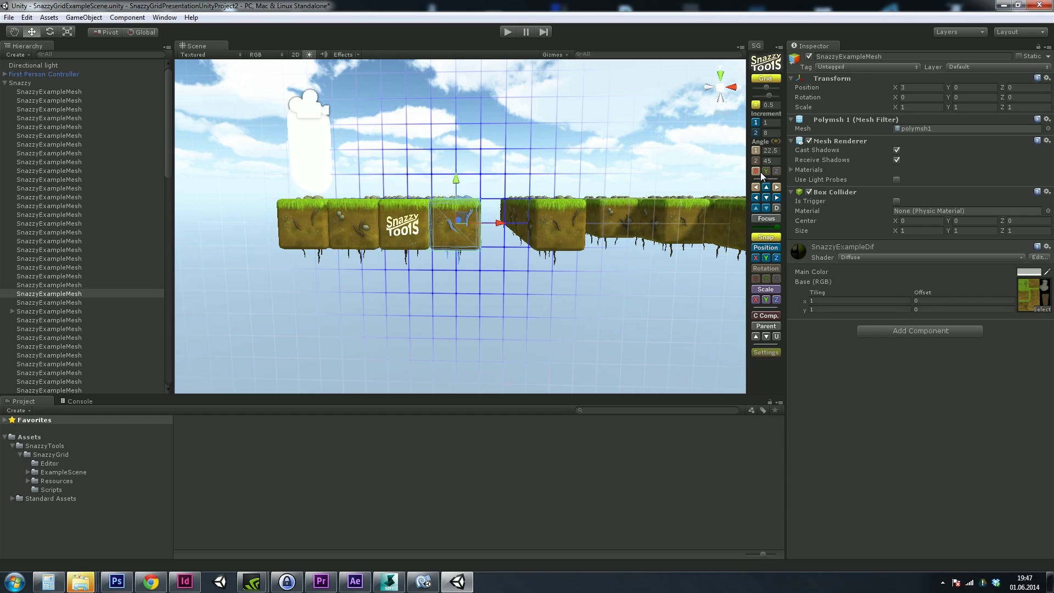
- Rotate the selected block about the X axis to -90 degrees and back, and about the Z axis to 90 degrees
left_click(756, 188)
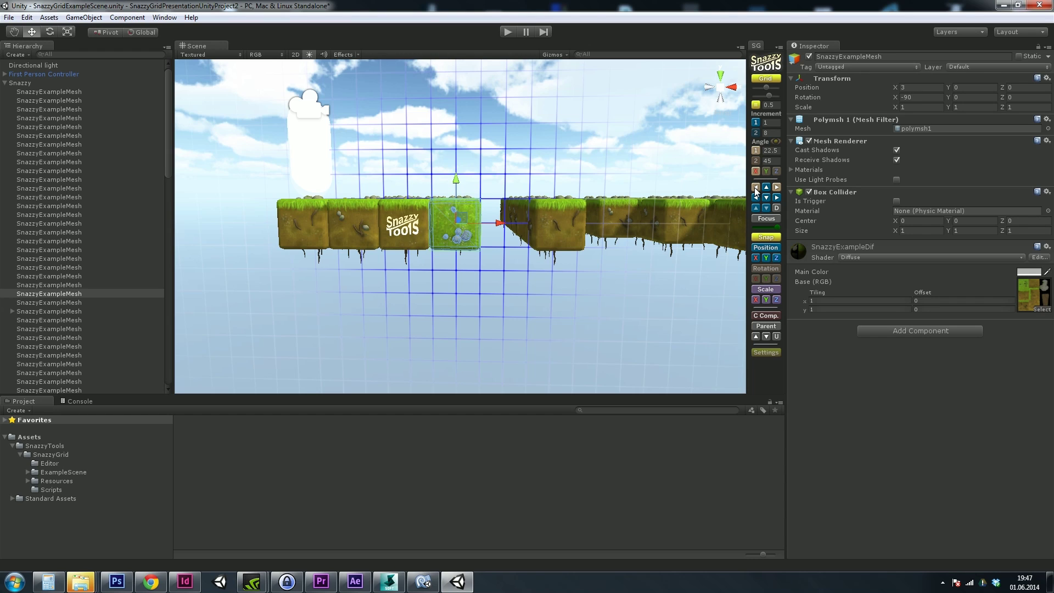
left_click(777, 187)
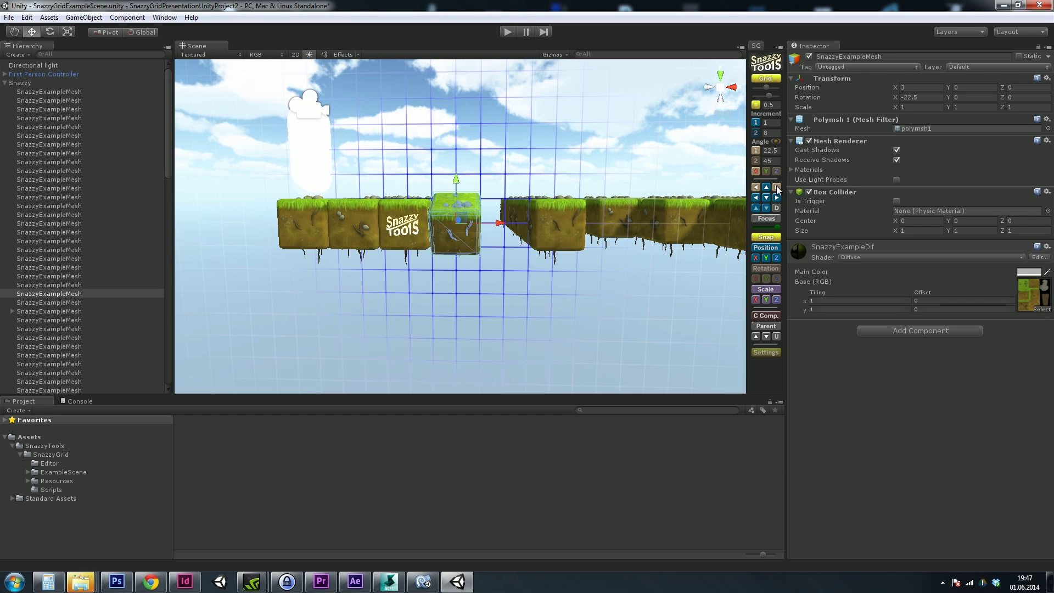
left_click(776, 171)
left_click(777, 187)
left_click(777, 188)
left_click(777, 188)
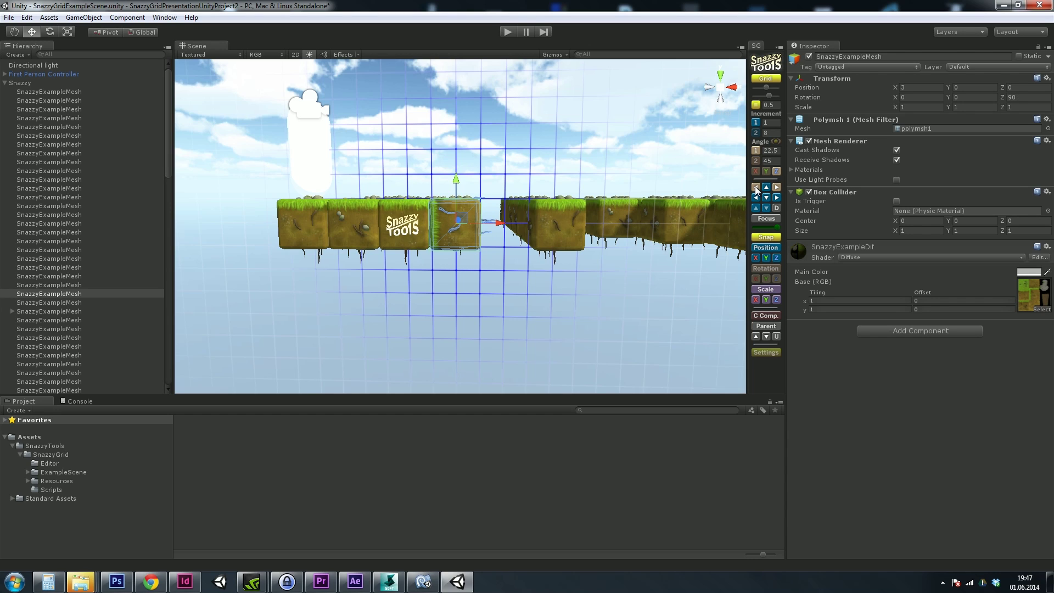
- Reset the selected block's Z rotation to 0, and rotate it about the Y axis to 45 degrees and back to 0
left_click(756, 187)
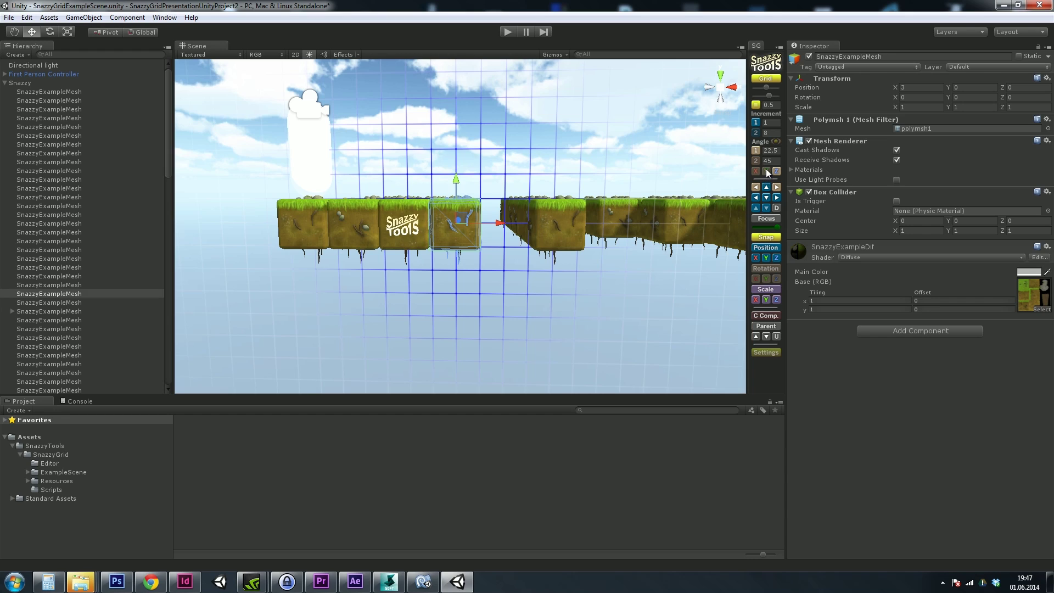
left_click(766, 172)
left_click(777, 188)
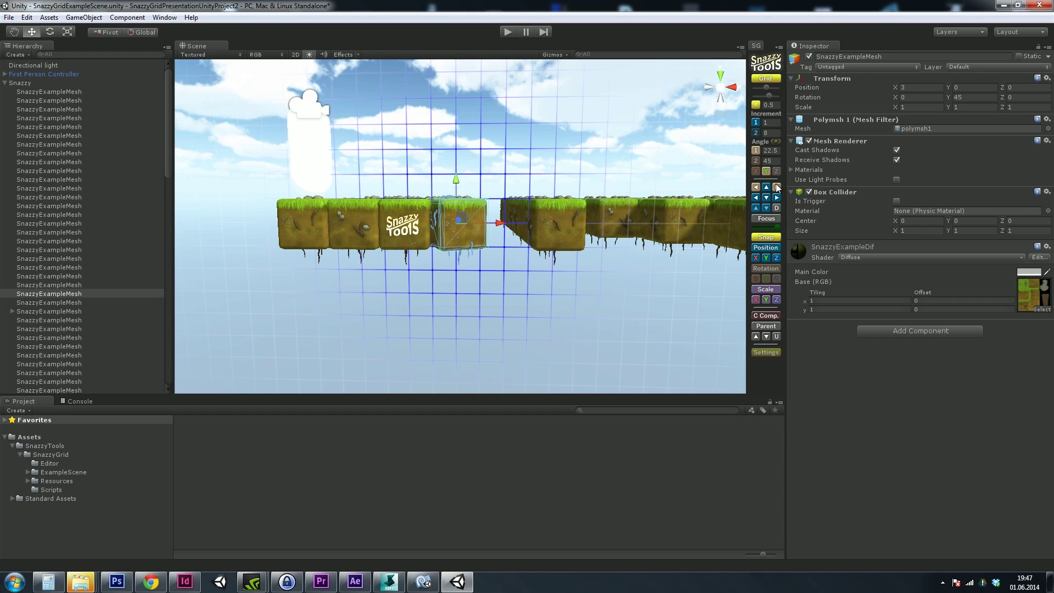
left_click(756, 187)
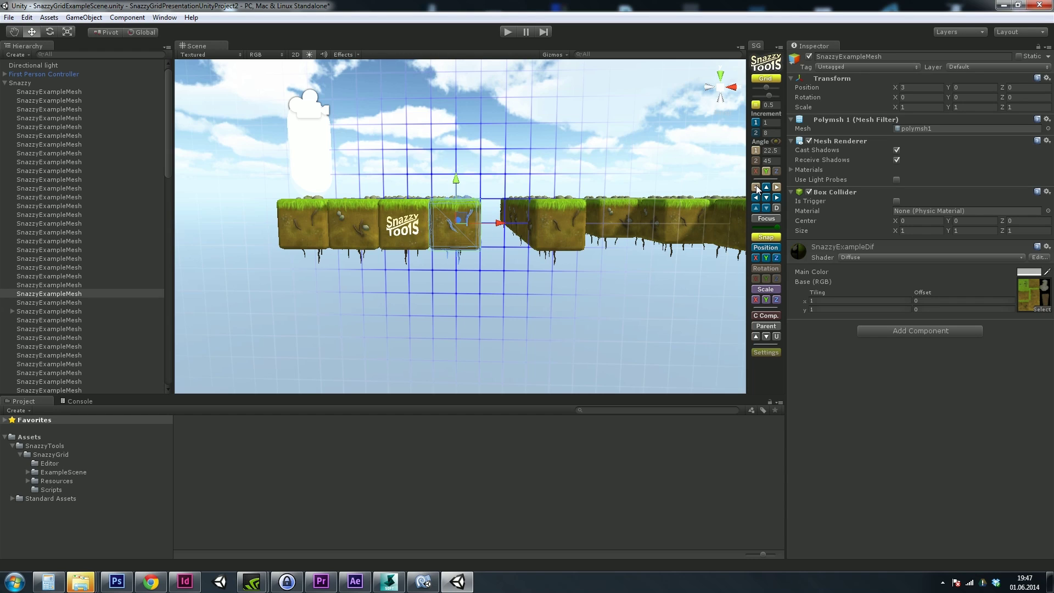
- Rotate the block about the Y axis in repeated 45-degree steps plus one 22.5-degree step, ending at 67.5 degrees
right_click(757, 188)
right_click(757, 188)
right_click(757, 188)
right_click(756, 188)
right_click(756, 188)
right_click(757, 188)
right_click(756, 188)
right_click(757, 188)
right_click(757, 188)
left_click(757, 188)
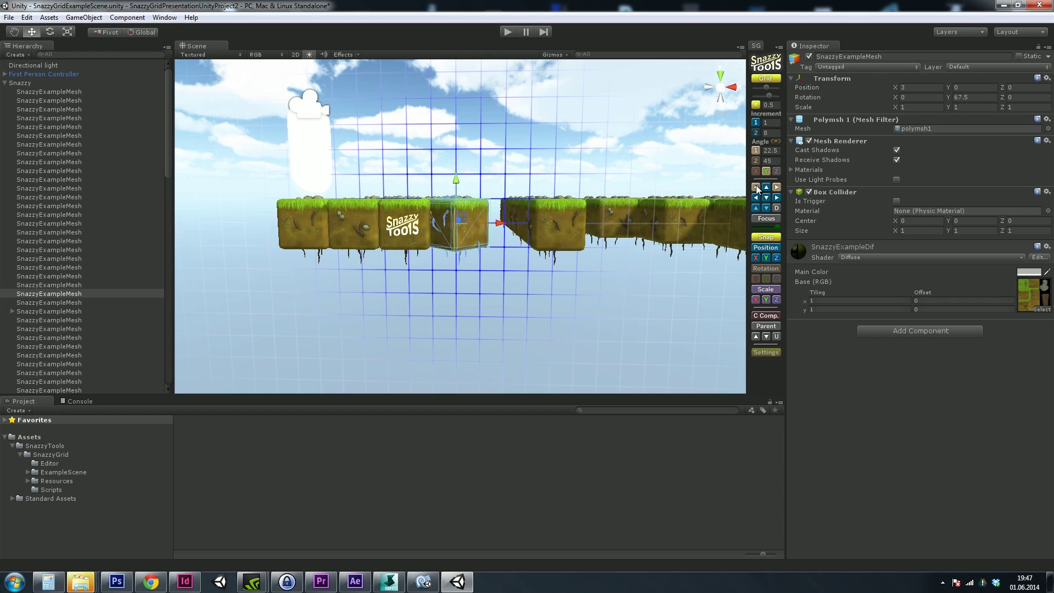
- Rotate the block about Y by one secondary-angle step and four main-angle steps, and undo the last four rotations
right_click(756, 188)
left_click(757, 188)
left_click(757, 188)
left_click(757, 188)
left_click(757, 188)
key("ctrl+z")
key("ctrl+z")
key("ctrl+z")
key("ctrl+z")
- Repeat the mixed 45 and 22.5-degree rotations about Y and undo them until the rotation is 0
right_click(756, 188)
left_click(757, 188)
left_click(757, 188)
left_click(757, 188)
left_click(756, 188)
key("ctrl+z")
key("ctrl+z")
key("ctrl+z")
key("ctrl+z")
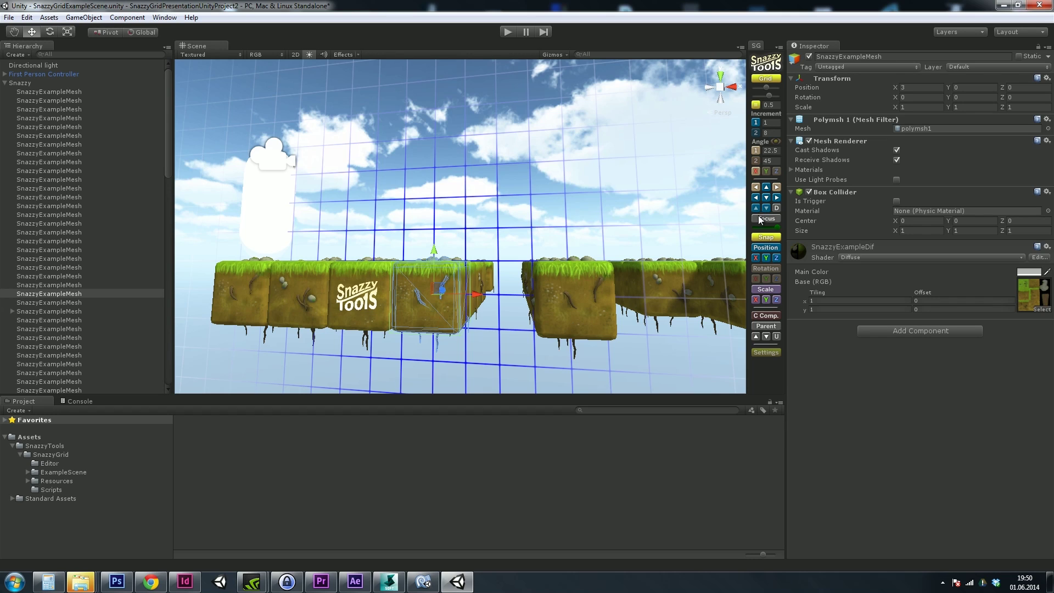
- Move the selected block along the Z axis to 1.5 and bring it back to 0
left_click(355, 54)
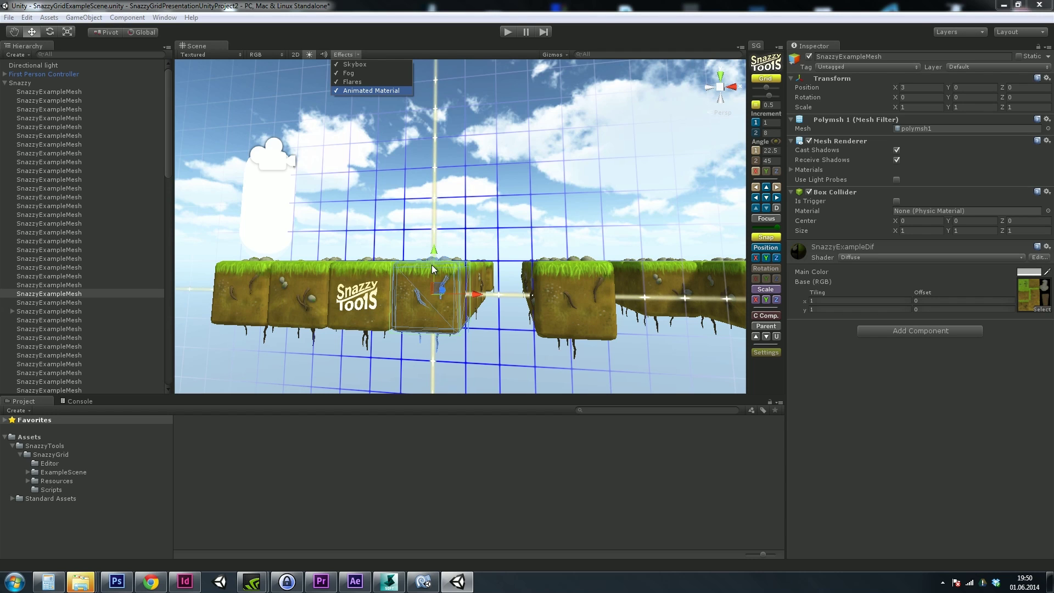
scroll(461, 258, "down", 2)
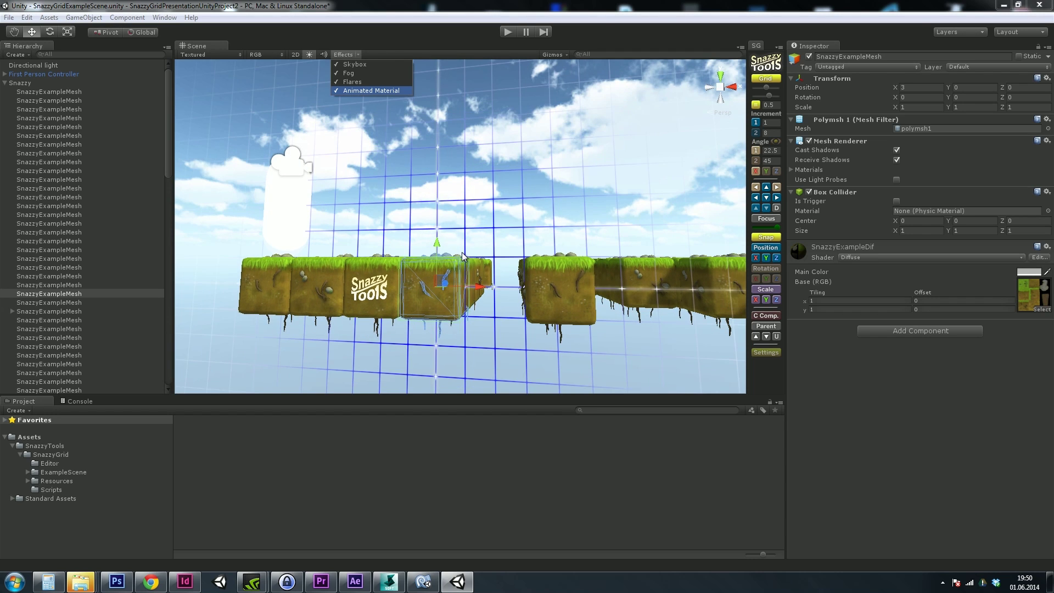
right_click_drag(463, 257, 473, 259)
key("w")
key("w")
key("w")
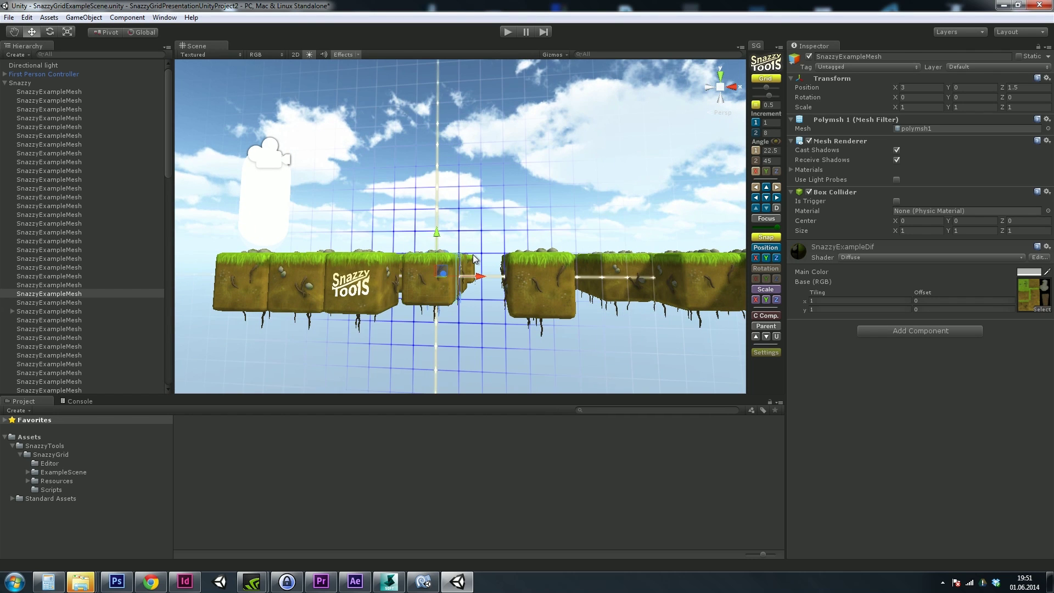
key("s")
key("s")
key("s")
- Raise the block along the Y axis above the row and lower it back to 0
key("e")
key("e")
key("e")
key("e")
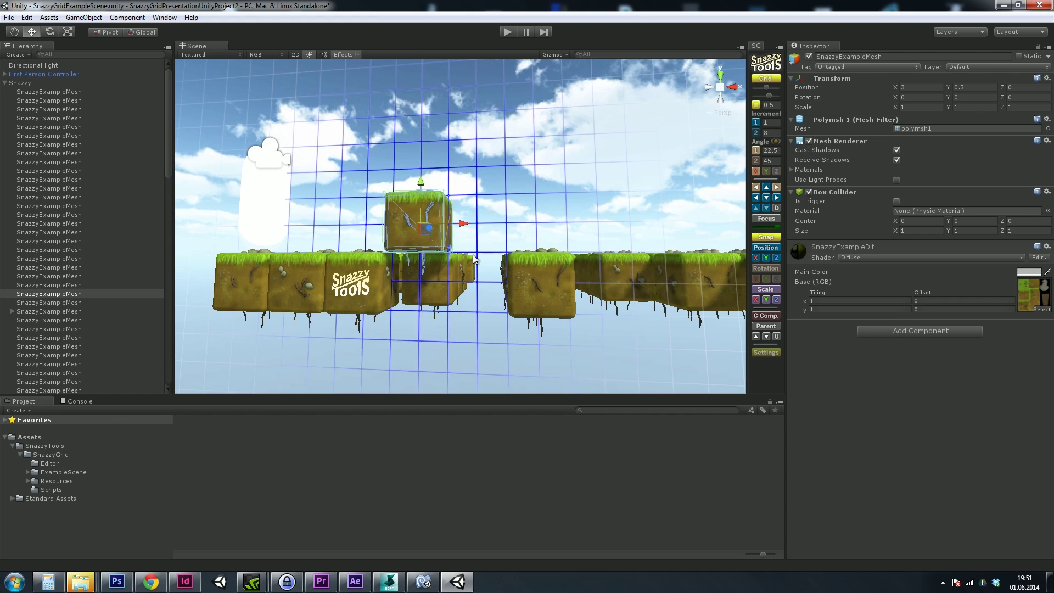
key("q")
key("q")
key("q")
key("q")
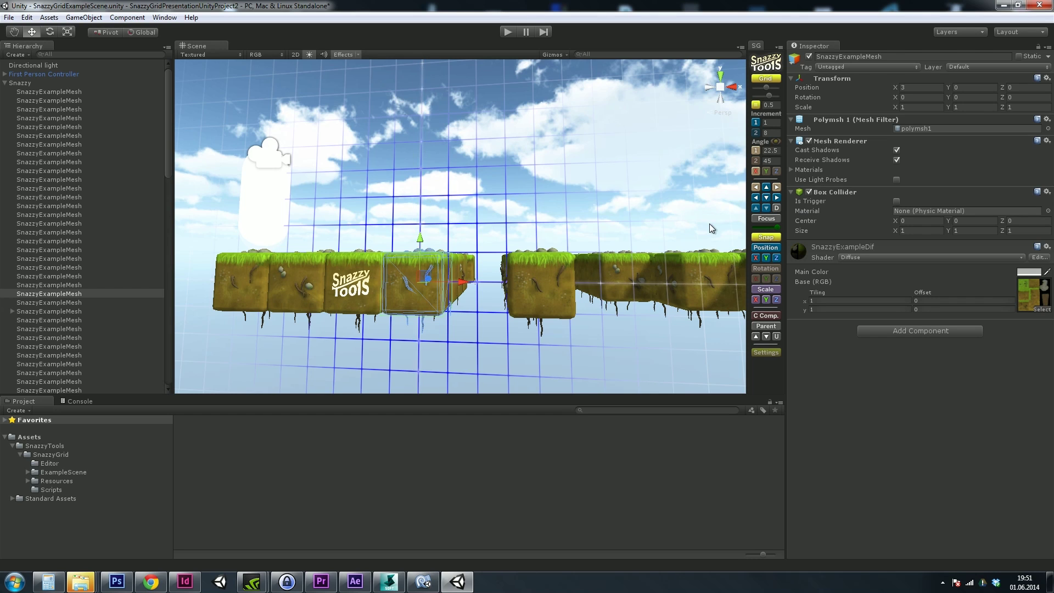
- Repeat the grid moves with the alternative shortcut set, raising the block along Y and returning it to position 3, 0, 0
key("KP_1")
key("KP_2")
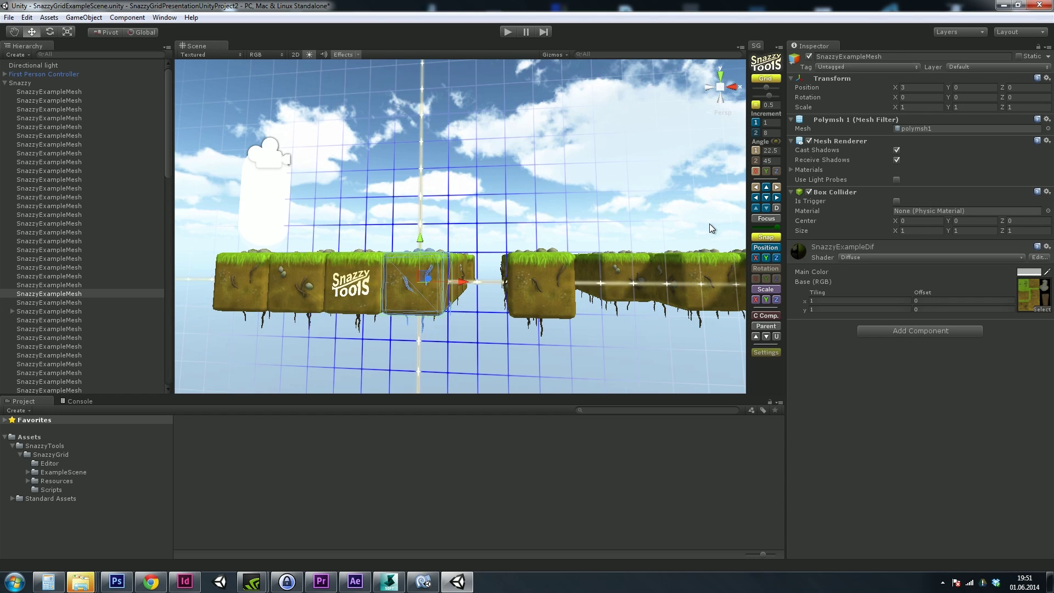
key("KP_2")
key("KP_1")
key("KP_8")
key("KP_8")
key("KP_8")
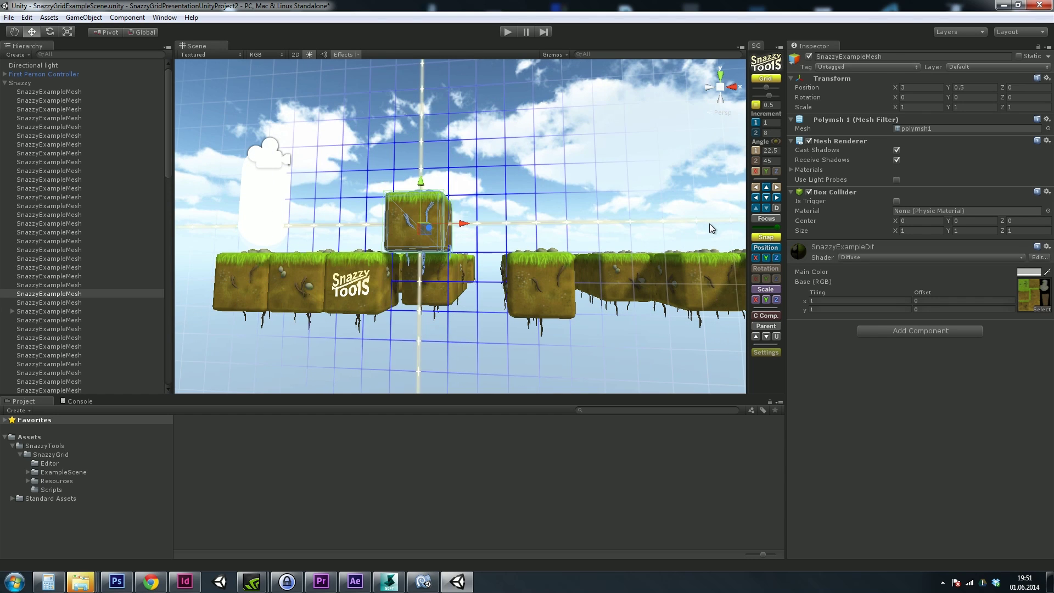
key("Page_Down")
key("Page_Down")
key("Page_Down")
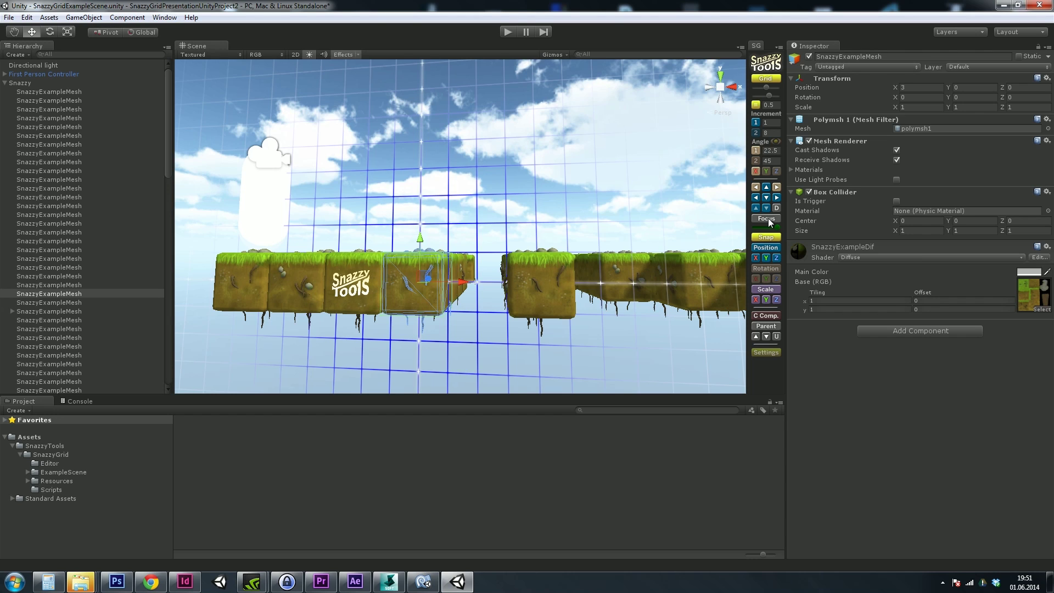
- Turn on Focus to keep the view on the block while raising it along Y and lowering it back to 0
left_click(769, 219)
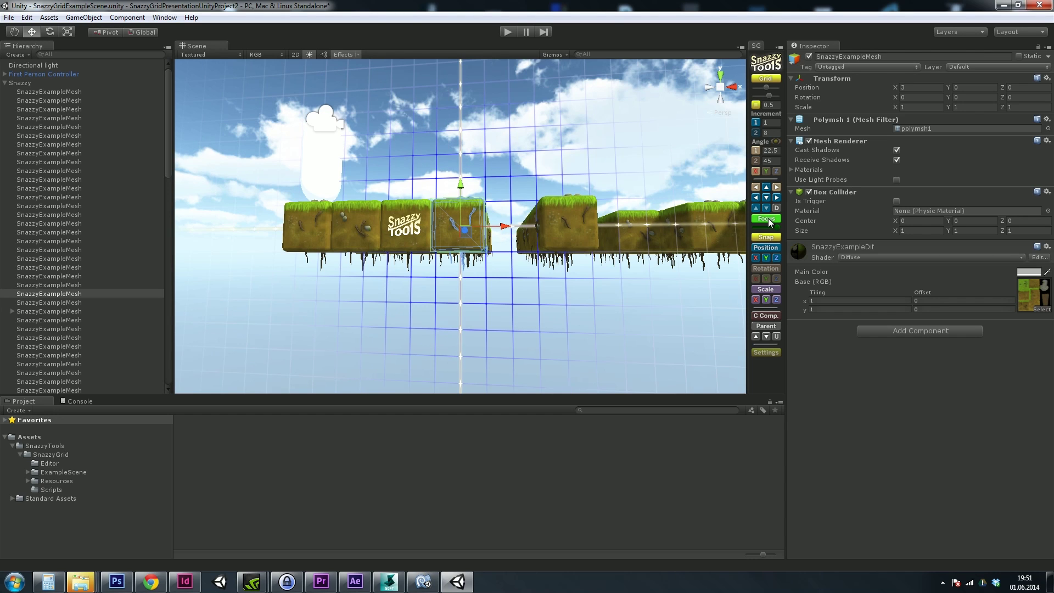
key("Up")
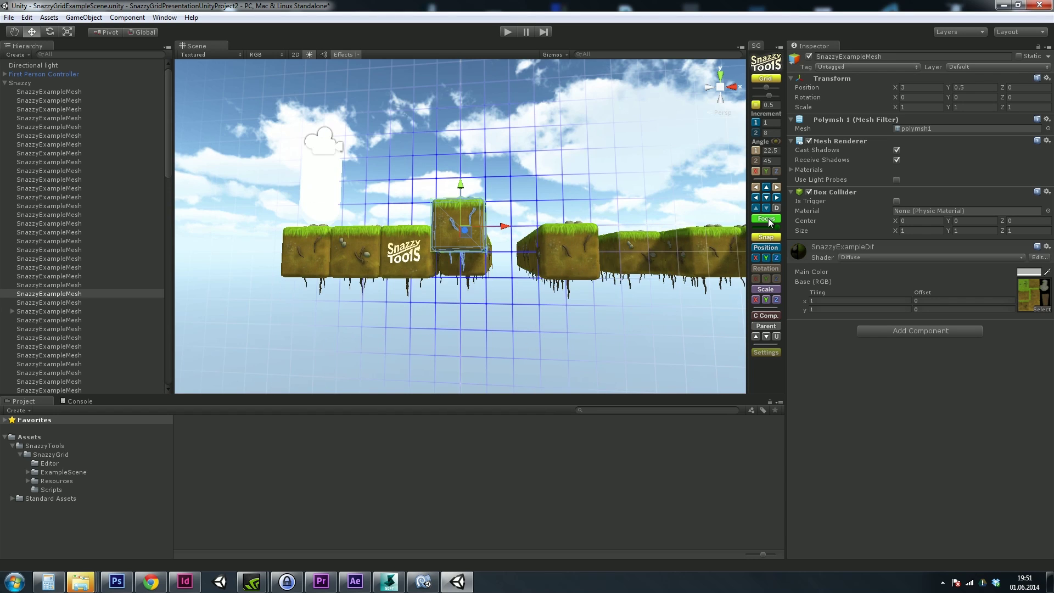
key("Page_Down")
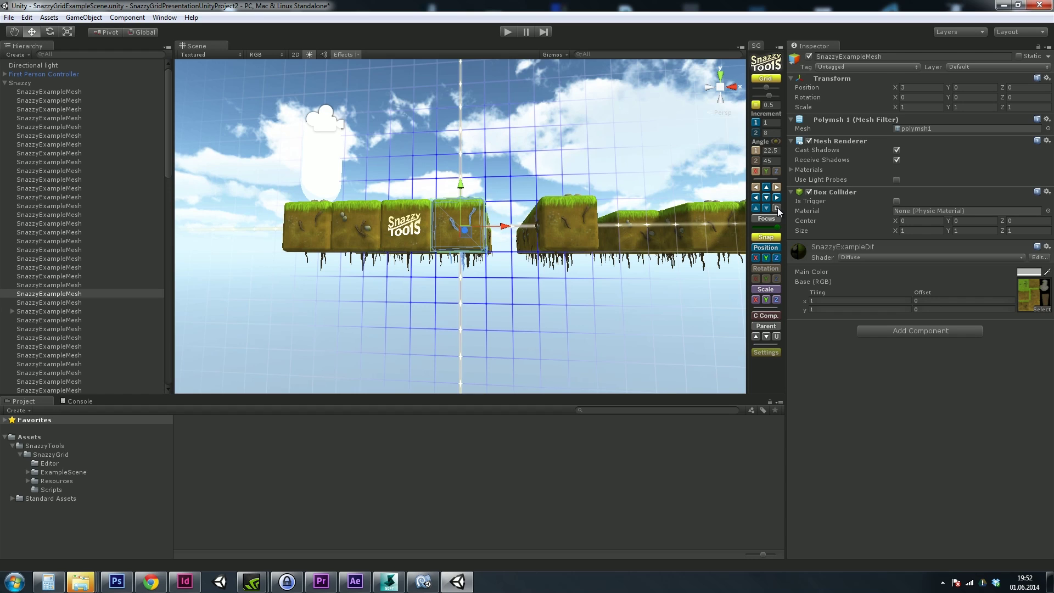
- Duplicate the block three times into a vertical stack reaching Y 3, and remove the stacked copies
left_click(778, 209)
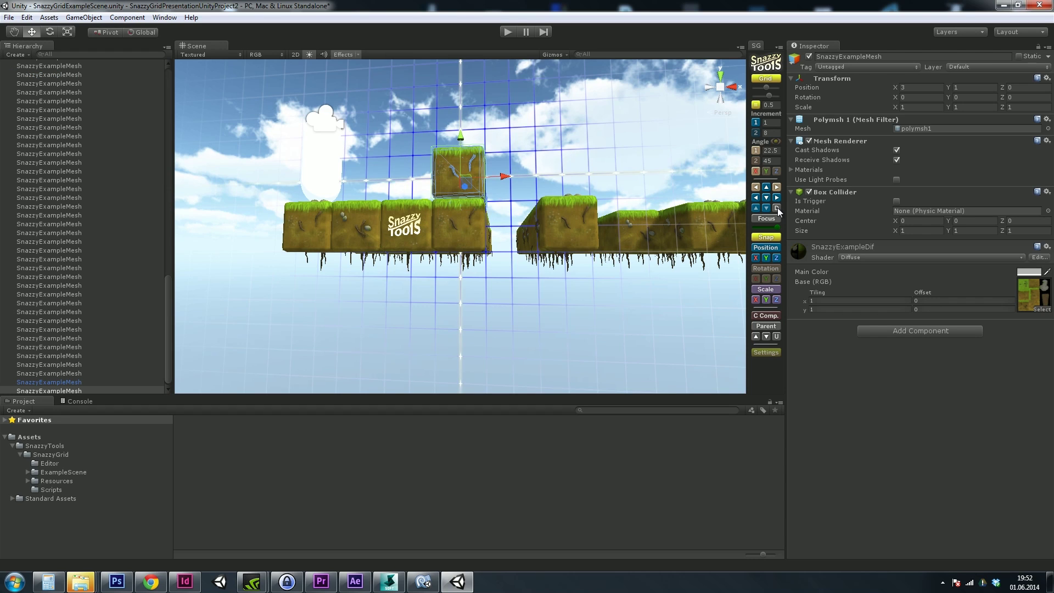
left_click(778, 210)
left_click(779, 209)
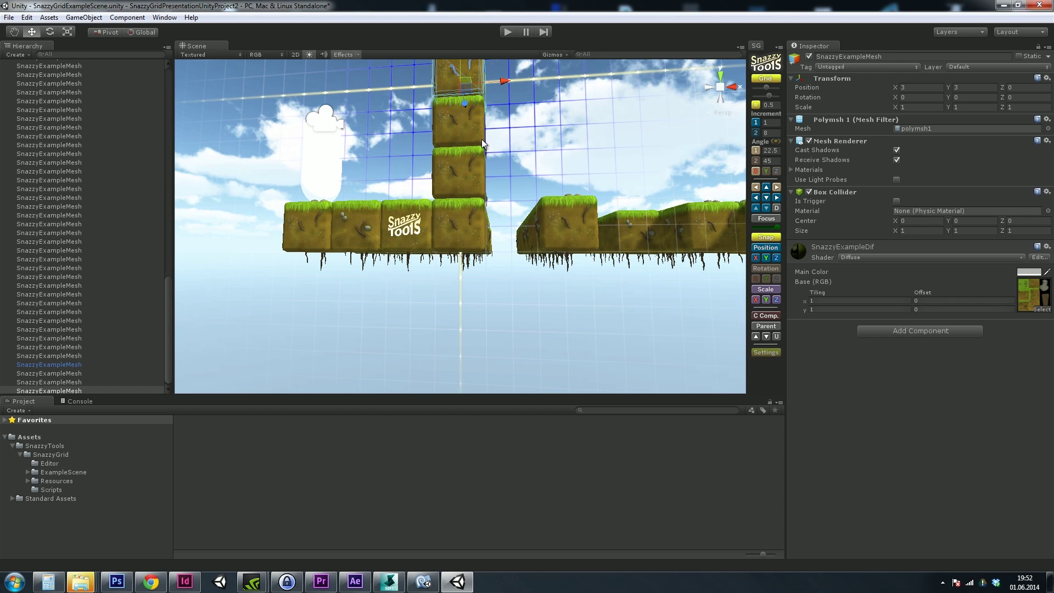
left_click(477, 184)
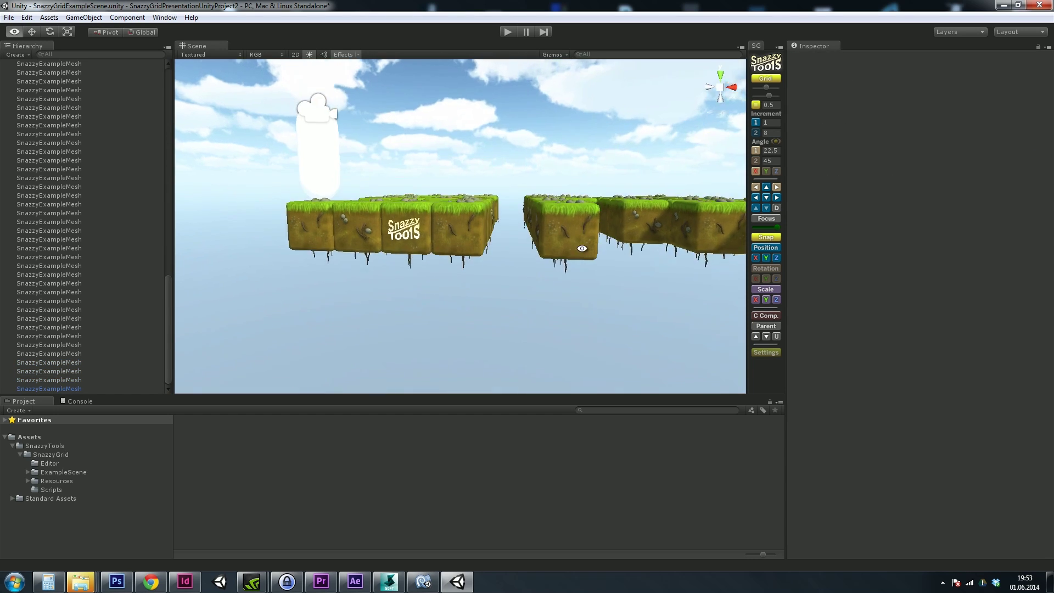
- Adjust the Free- to Horizontal Mode switching angle and move the block back and forth along Z, ending at Z -1.5
left_click_drag(581, 246, 593, 276, "alt")
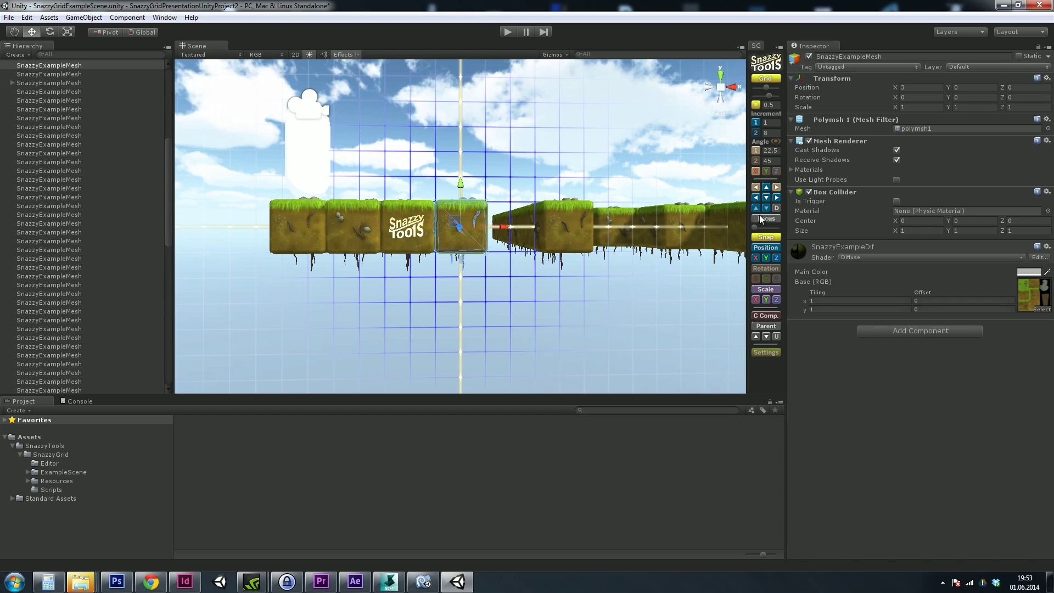
left_click_drag(776, 228, 757, 229)
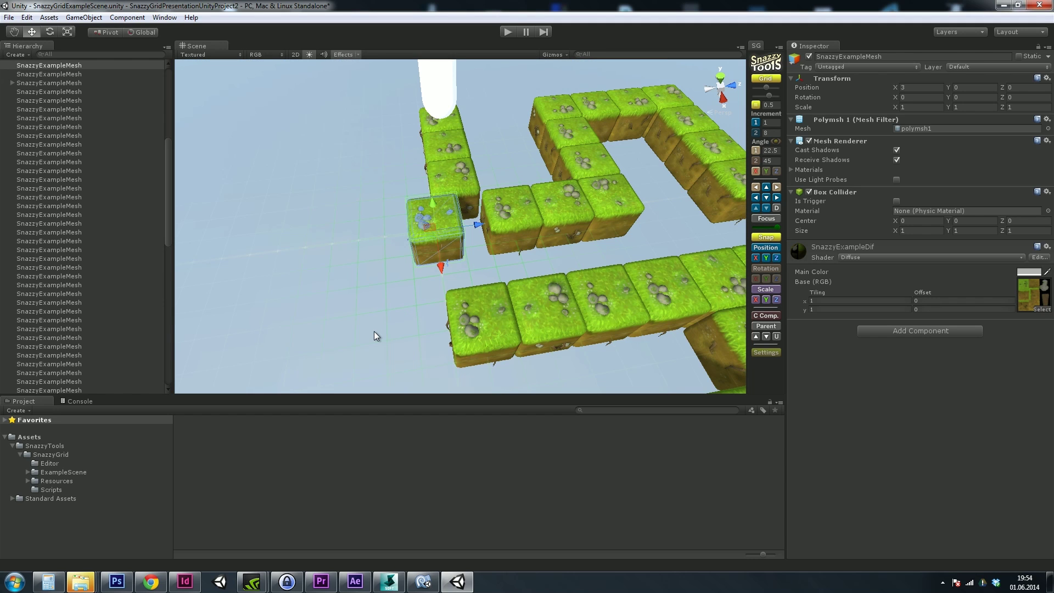
key("Left")
key("Left")
key("Left")
key("Left")
key("Right")
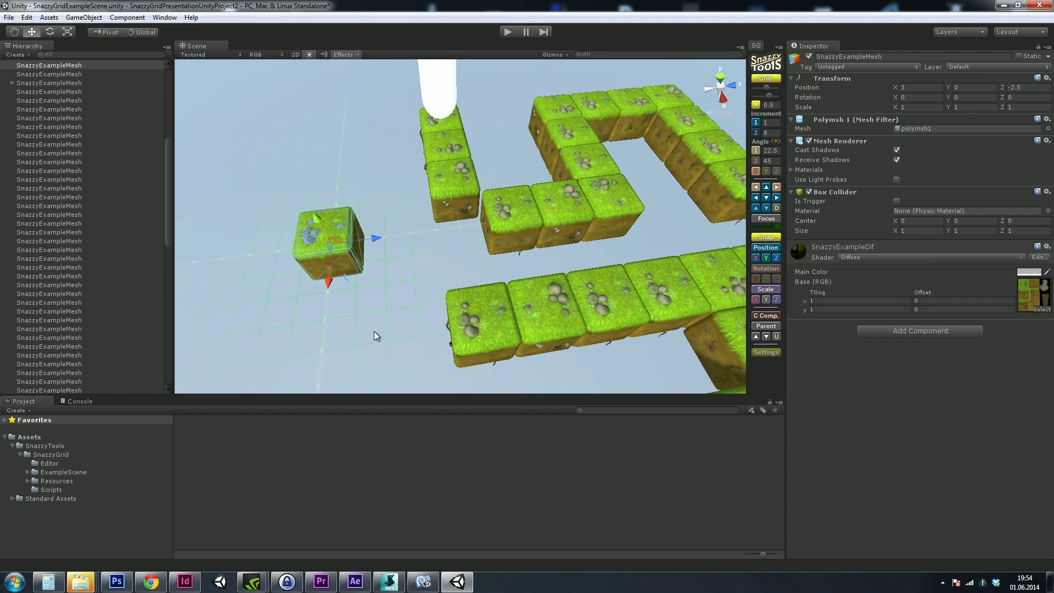
key("Right")
key("Left")
key("Left")
key("Right")
key("Right")
key("Left")
key("Left")
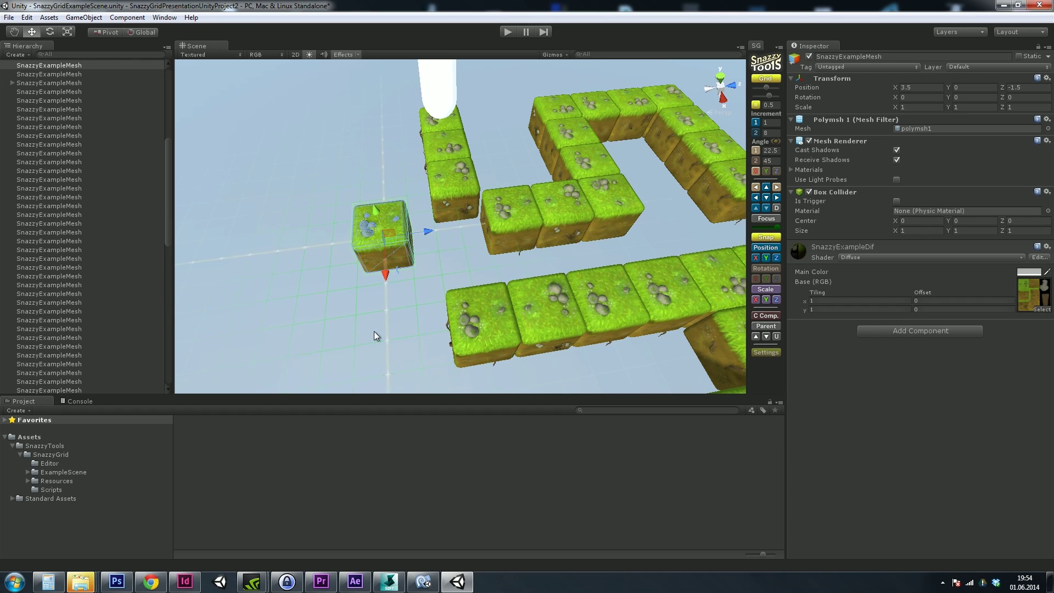
- Move the block back and forth along the X axis on the horizontal grid, ending at X 3
key("Up")
key("Up")
key("Down")
key("Down")
key("Down")
key("Down")
key("Up")
key("Up")
key("Up")
key("Up")
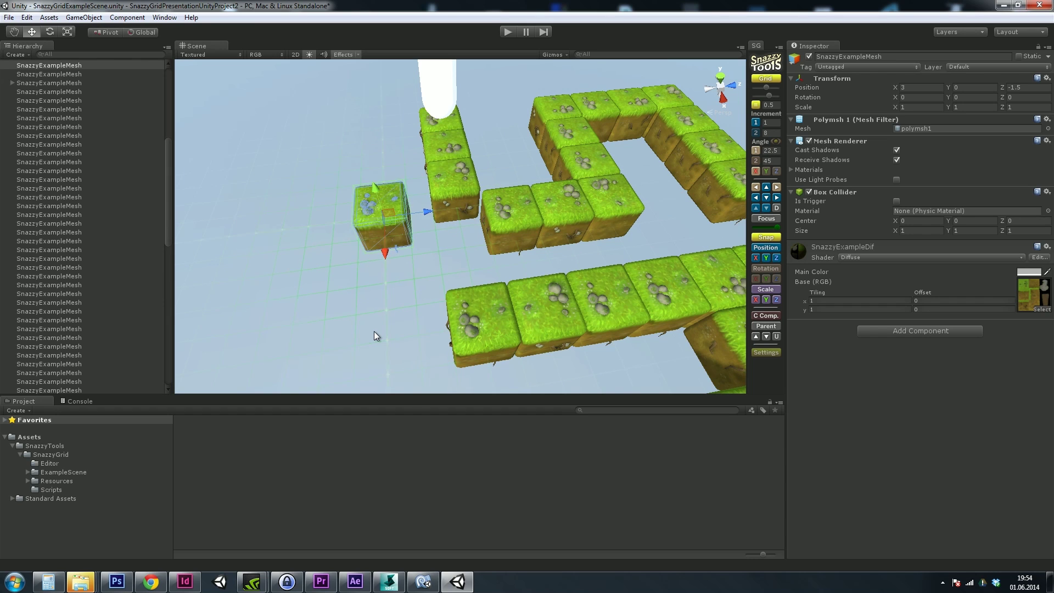
key("Up")
key("Down")
key("Down")
key("Down")
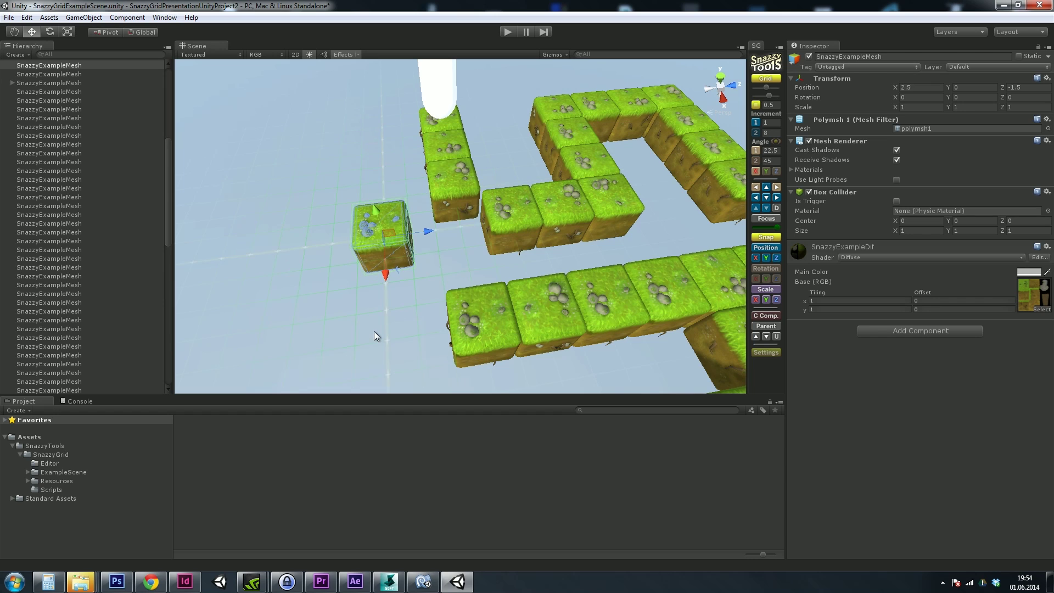
- Raise and lower the block several times along the Y axis, ending at Y 0
key("Page_Up")
key("Page_Up")
key("Page_Up")
key("Page_Down")
key("Page_Down")
key("Page_Down")
key("Page_Down")
key("Page_Up")
key("Page_Up")
key("Page_Up")
key("Page_Down")
key("Page_Down")
- Set the Free- to Horizontal Mode switching angle to 90° and, facing the front, move the block up and down along Y
left_click_drag(778, 227, 752, 227)
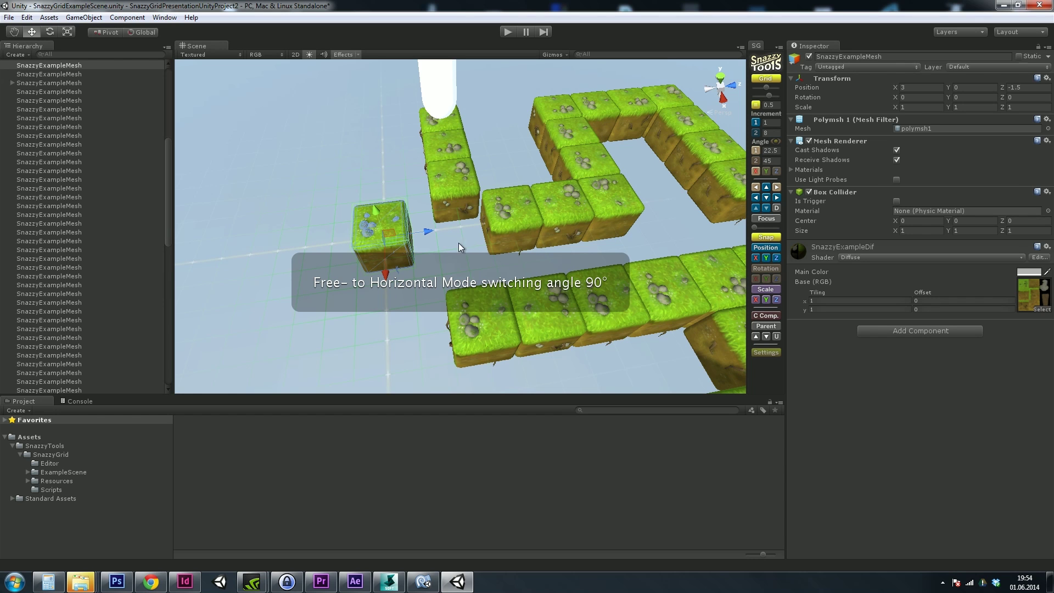
left_click_drag(437, 253, 662, 141, "alt")
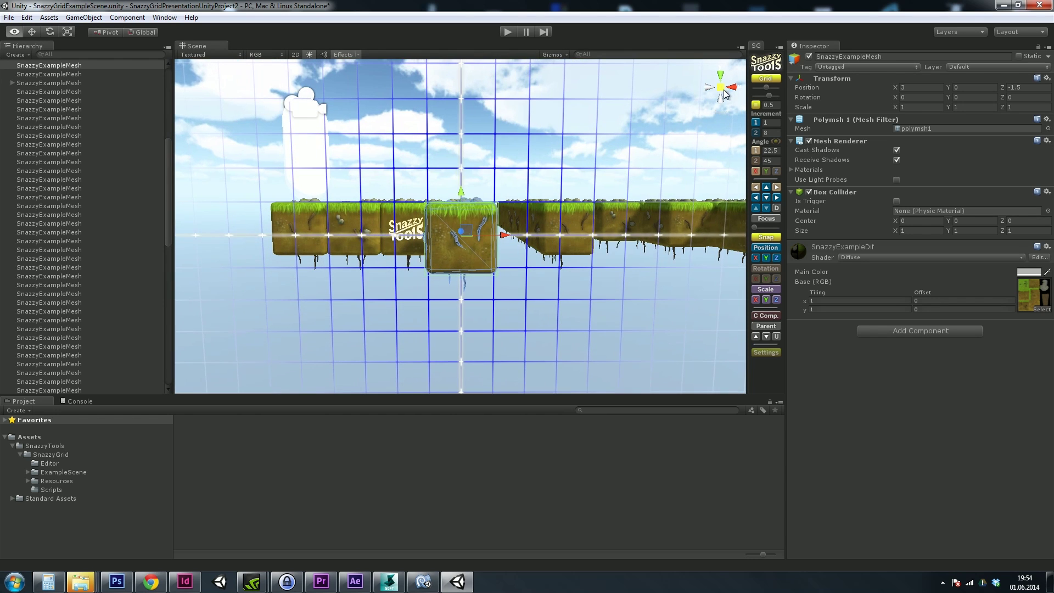
key("Up")
key("Up")
key("Up")
key("Up")
key("Down")
key("Down")
key("Down")
key("Down")
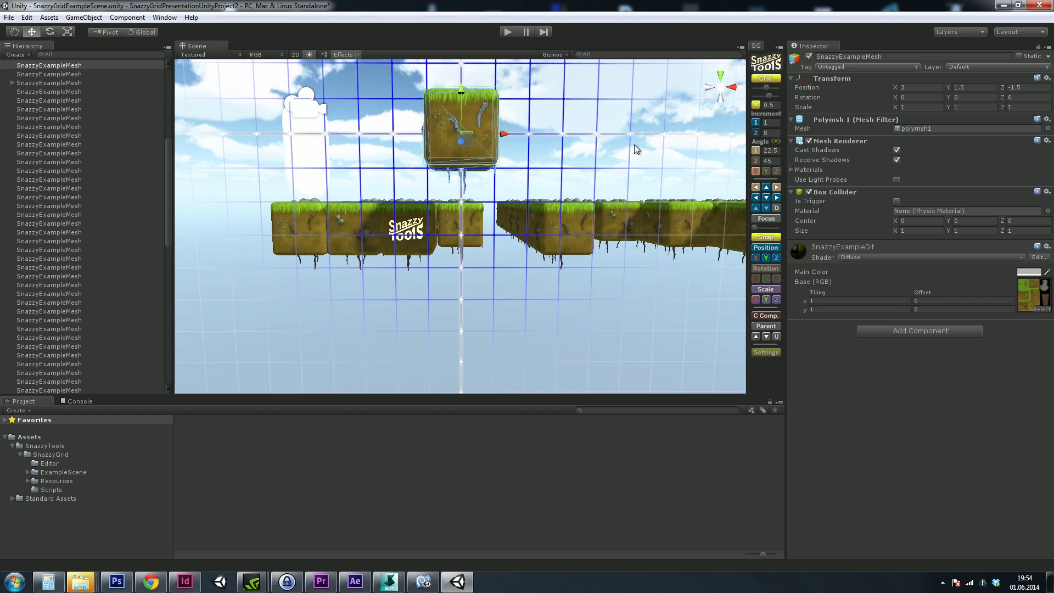
key("Up")
key("Up")
key("Up")
key("Down")
key("Down")
- Move the block sideways along the X axis to X 4 and return it to X 3, Y 0
key("Left")
key("Left")
key("Left")
key("Right")
key("Right")
key("ctrl+alt+Right")
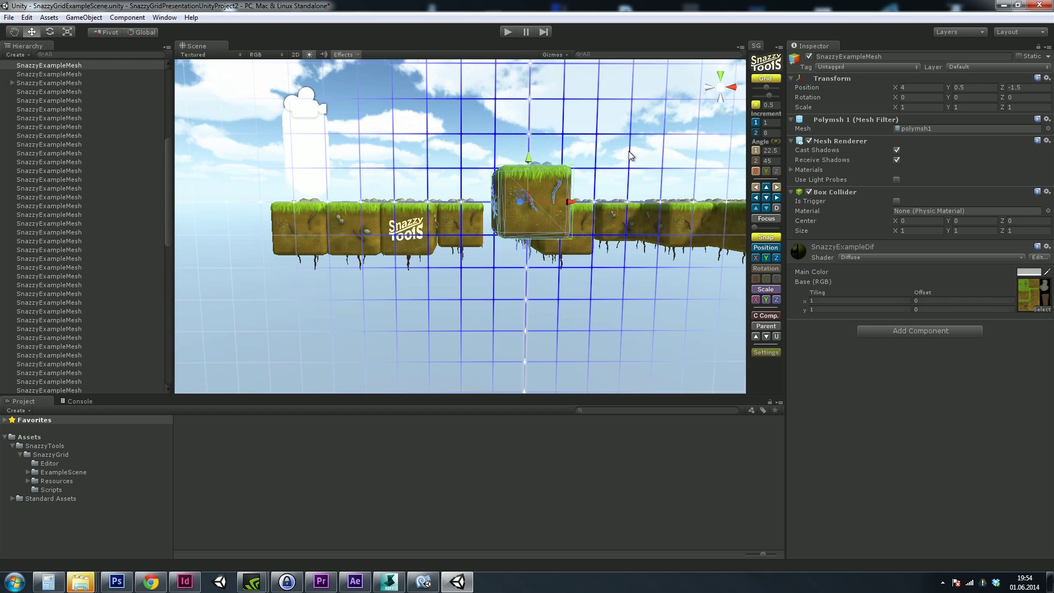
key("Down")
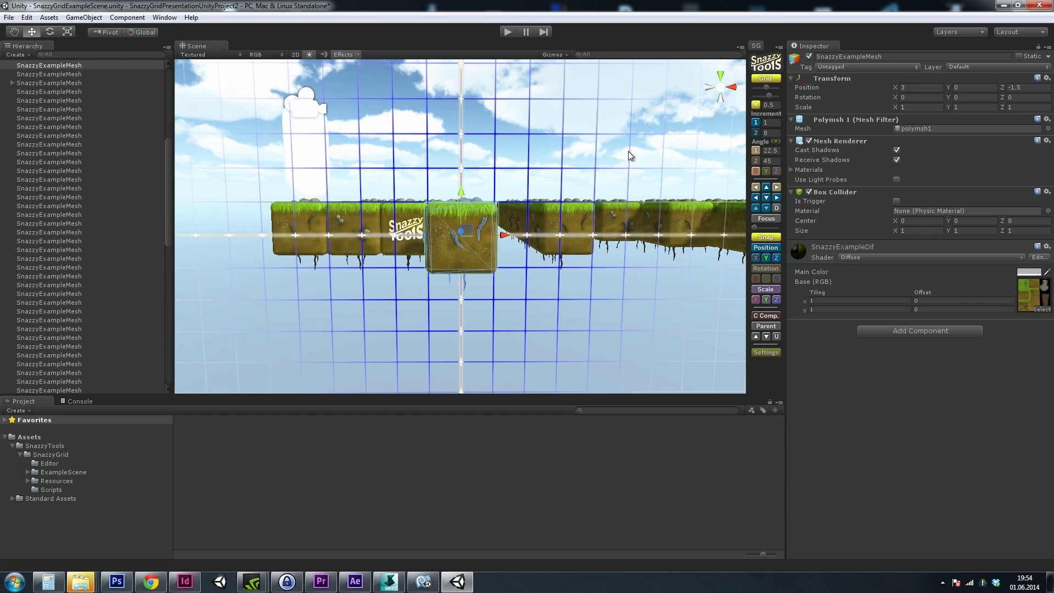
- Move the block in depth along the Z axis back into line with the front row
key("Page_Up")
key("ctrl+alt+Page_Down")
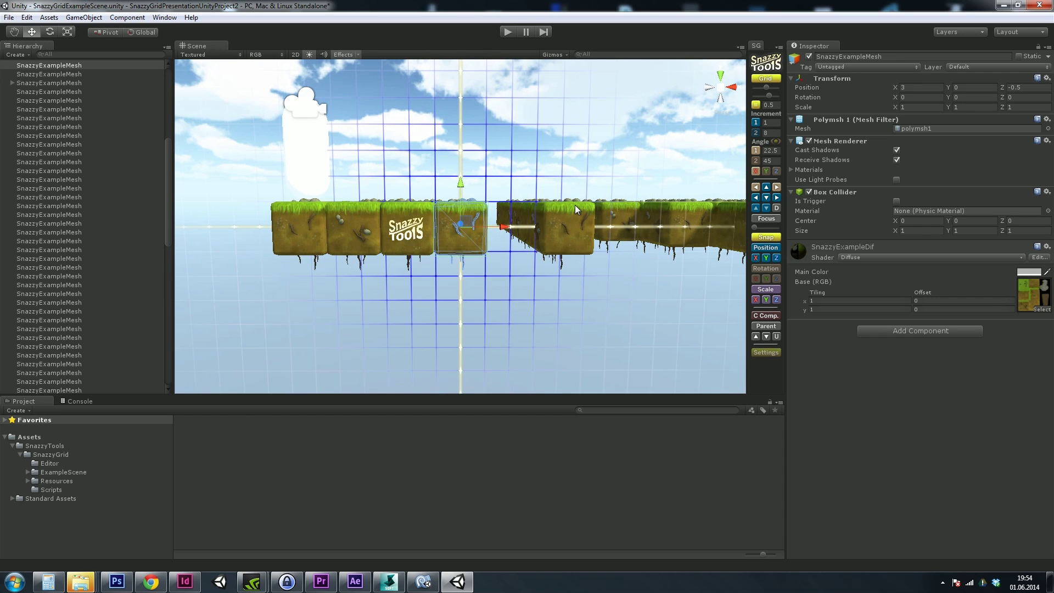